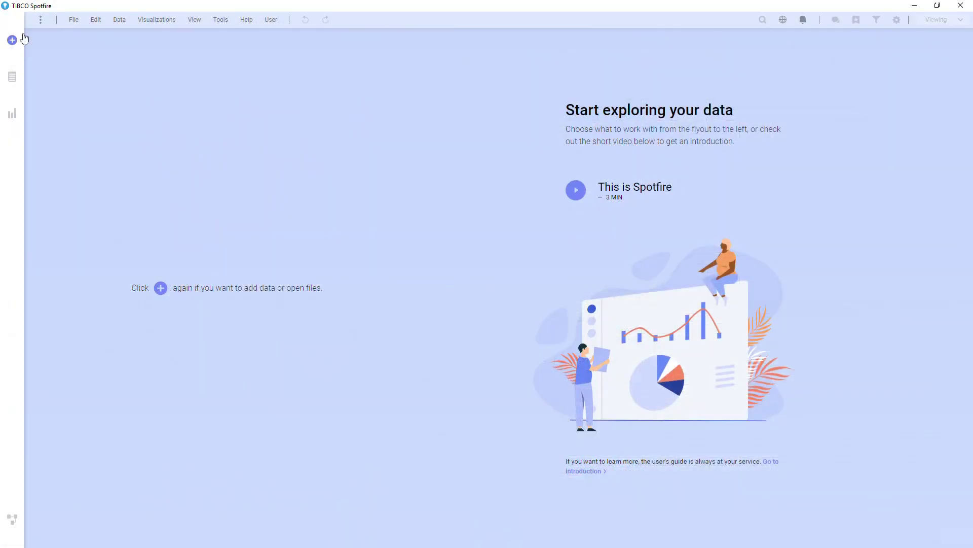
- Open the local file NYPD Crimes.xlsx from the Data folder
left_click(19, 41)
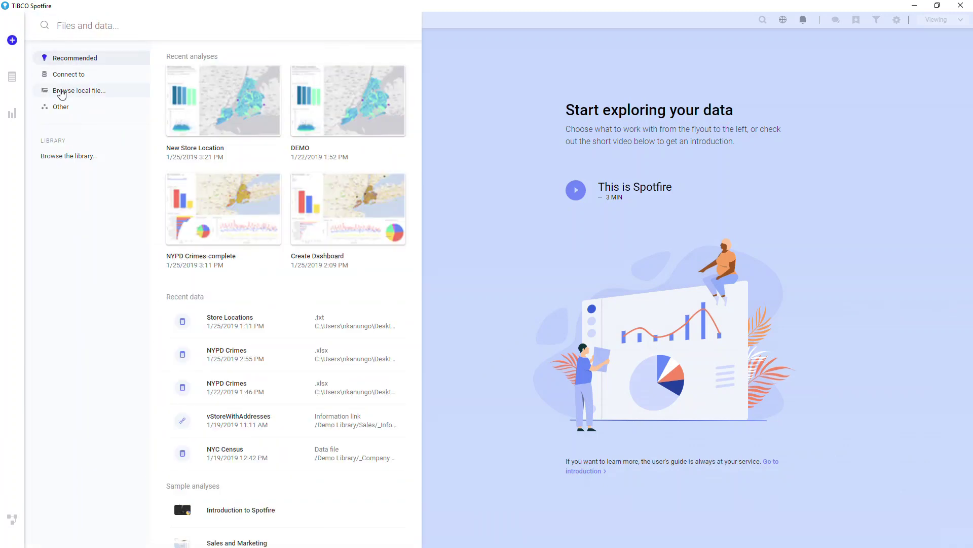
left_click(62, 93)
left_click(116, 82)
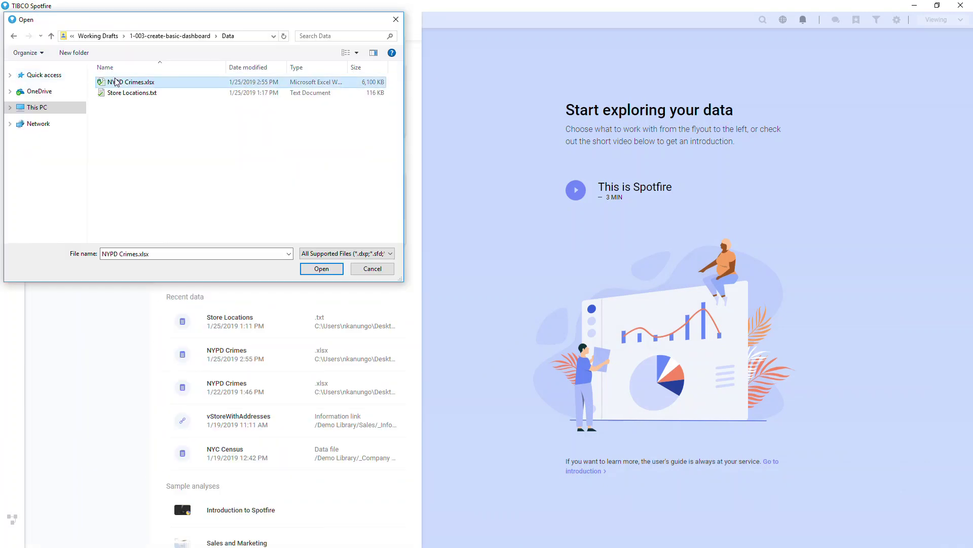
double_click(116, 82)
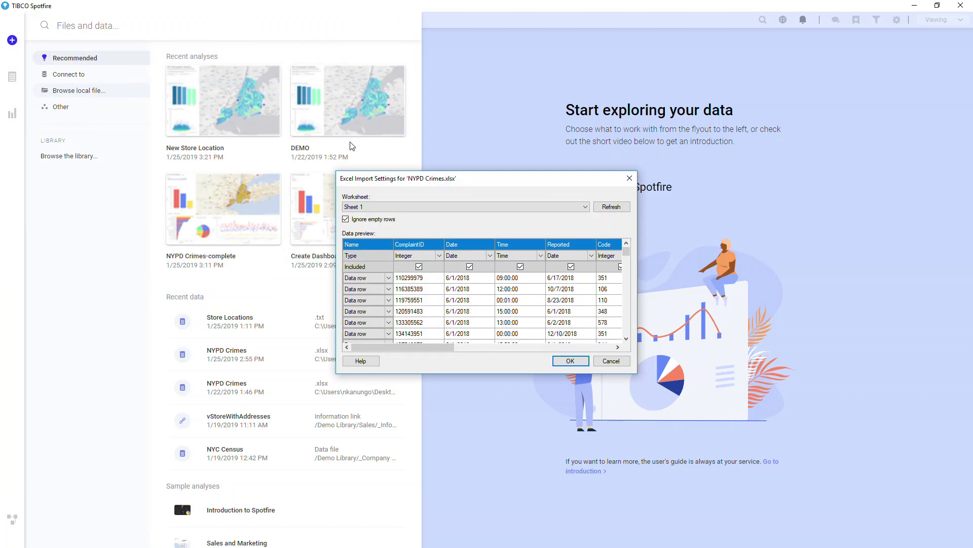
- Review the worksheet, column names, data types and included columns in the Excel import settings, and accept them for Sheet 1
left_click(473, 208)
left_click(474, 211)
left_click_drag(417, 347, 532, 347)
left_click(581, 256)
left_click(580, 256)
left_click(557, 245)
left_click(556, 245)
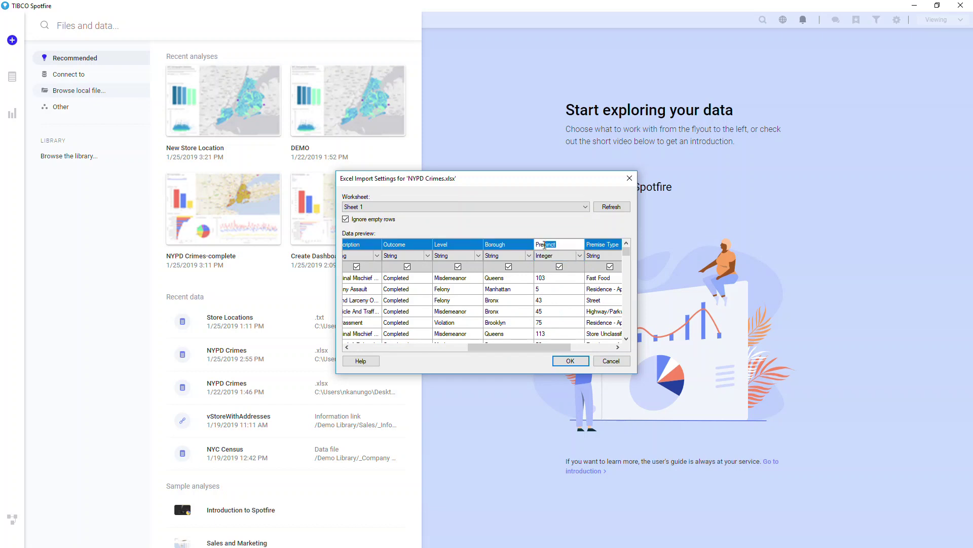
left_click(567, 269)
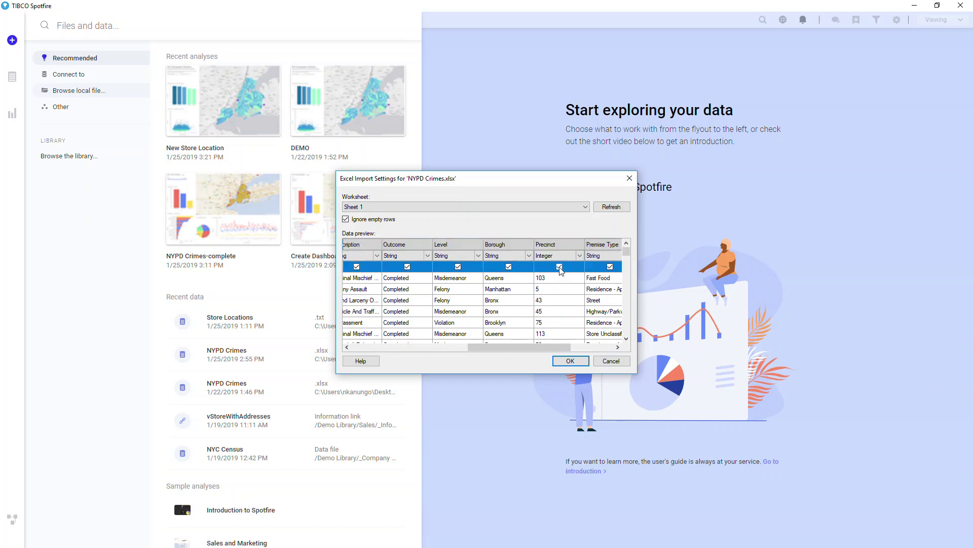
left_click(570, 361)
- Rename the new data table to NYPD Crimes and add it to the analysis
left_click(189, 61)
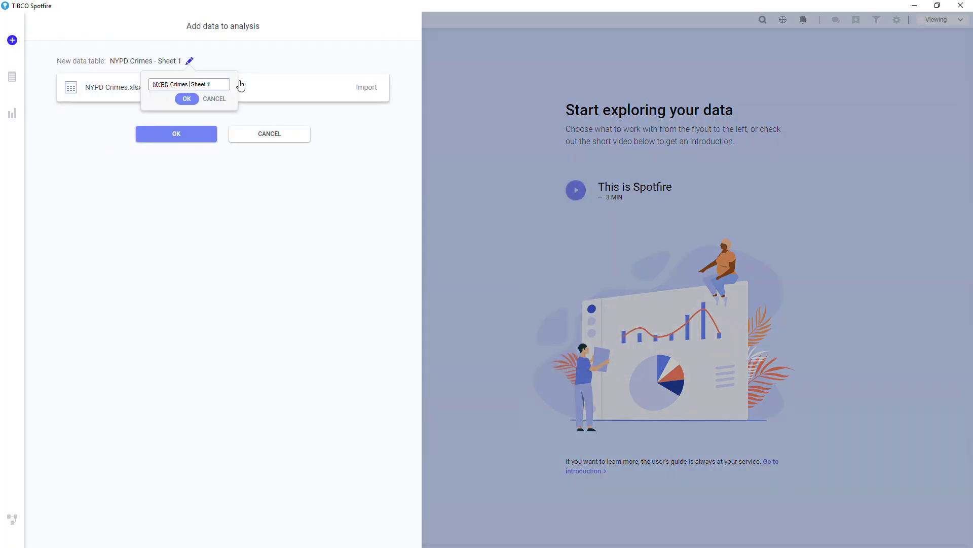
left_click(187, 98)
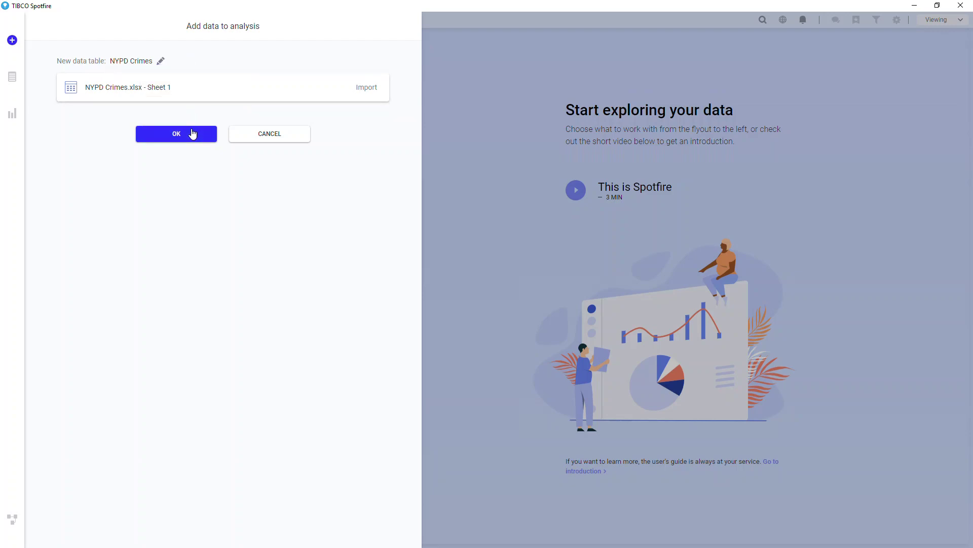
left_click(195, 133)
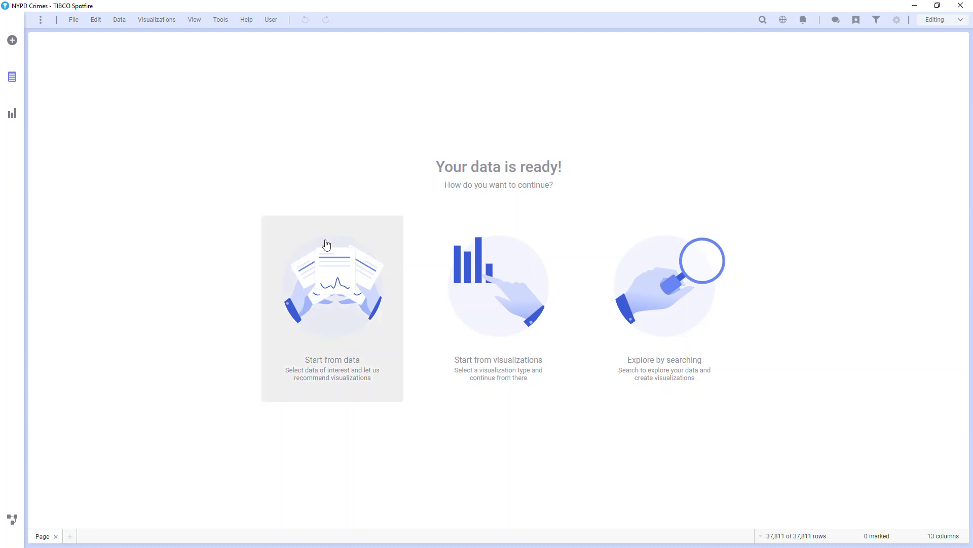
- Examine the three ways to continue: starting from data, starting from visualizations and exploring by searching
left_click(335, 254)
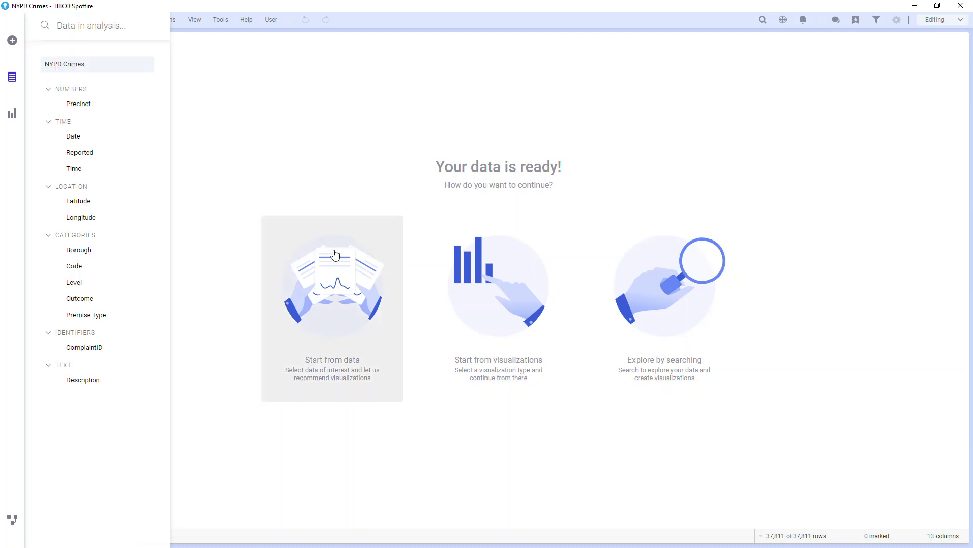
left_click(502, 273)
left_click(655, 285)
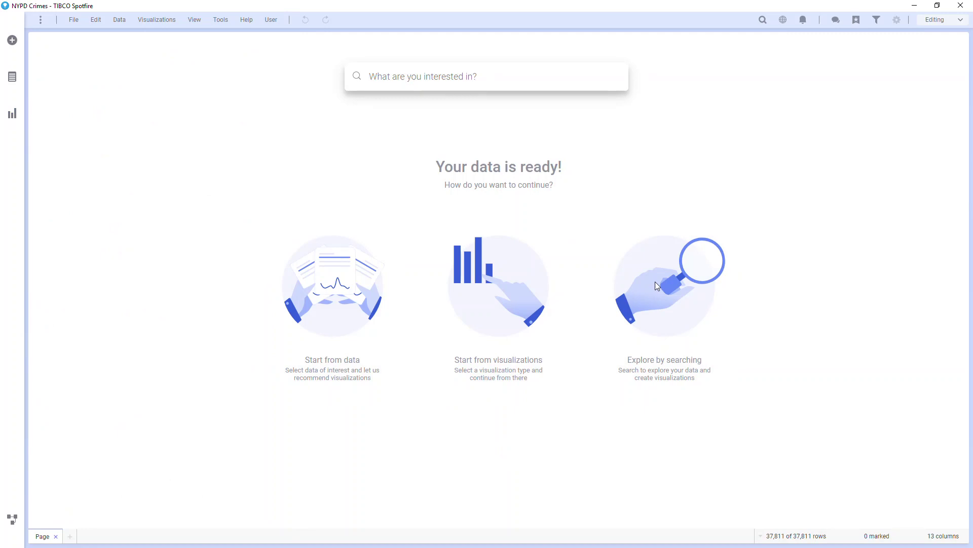
- Select the Date and Level columns in the analysis data and place the recommended line chart on the page
left_click(16, 76)
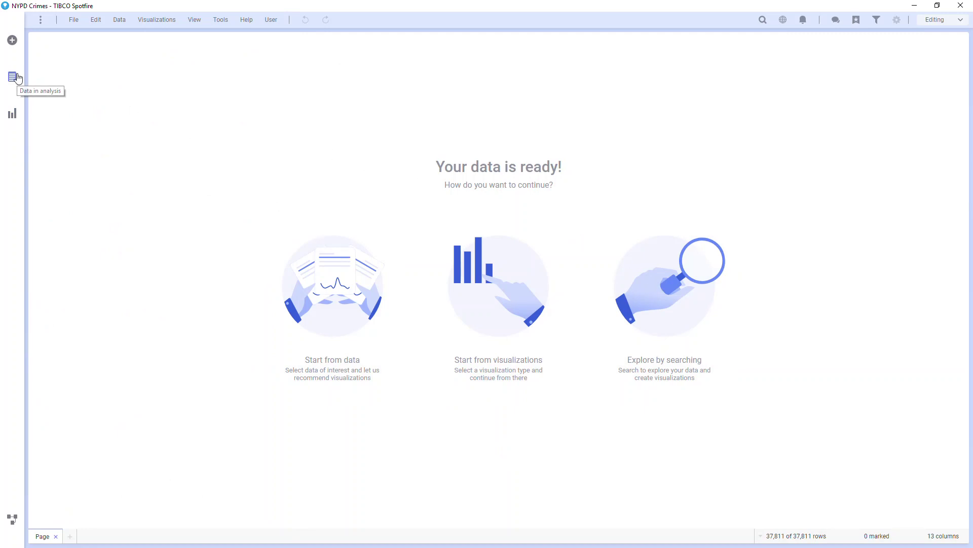
left_click(16, 77)
left_click(77, 135)
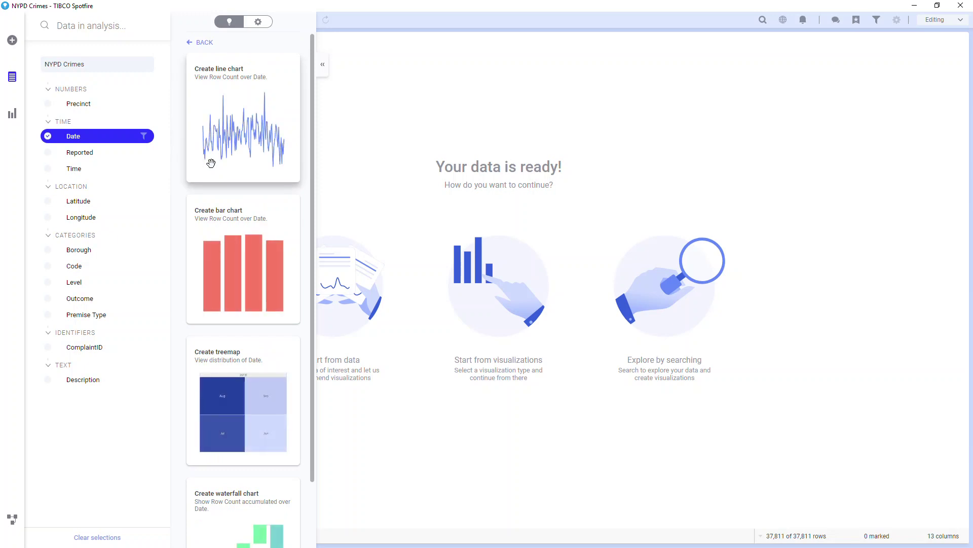
left_click(201, 42)
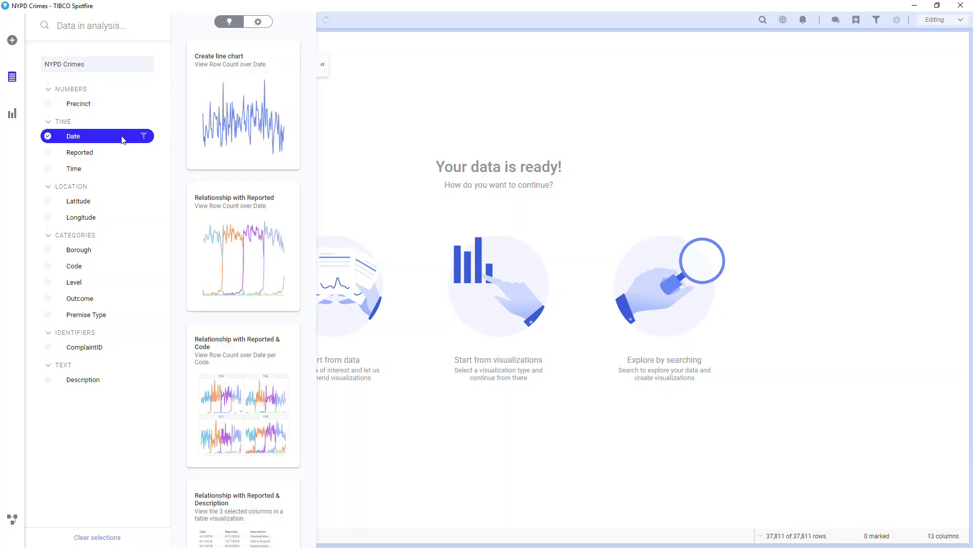
left_click(80, 284)
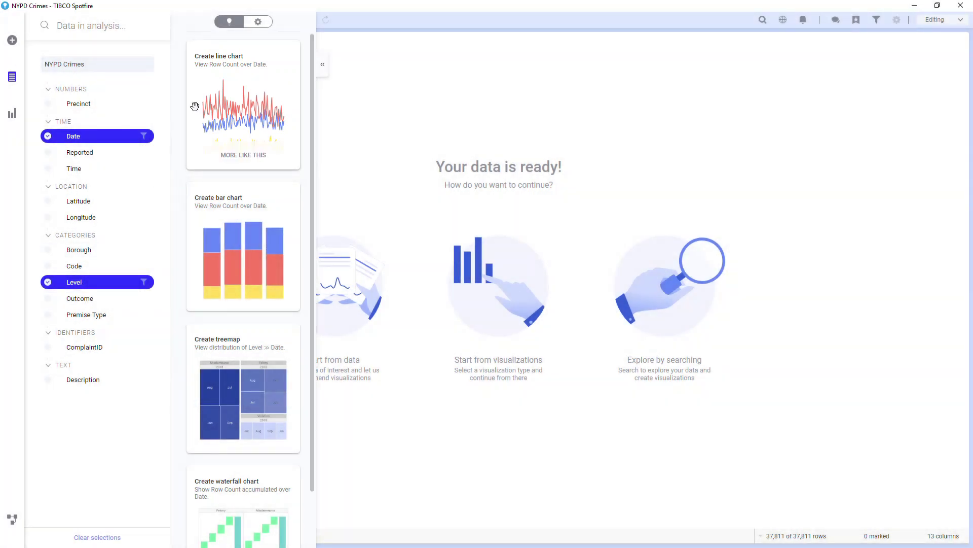
left_click(320, 126)
left_click_drag(320, 127, 359, 145)
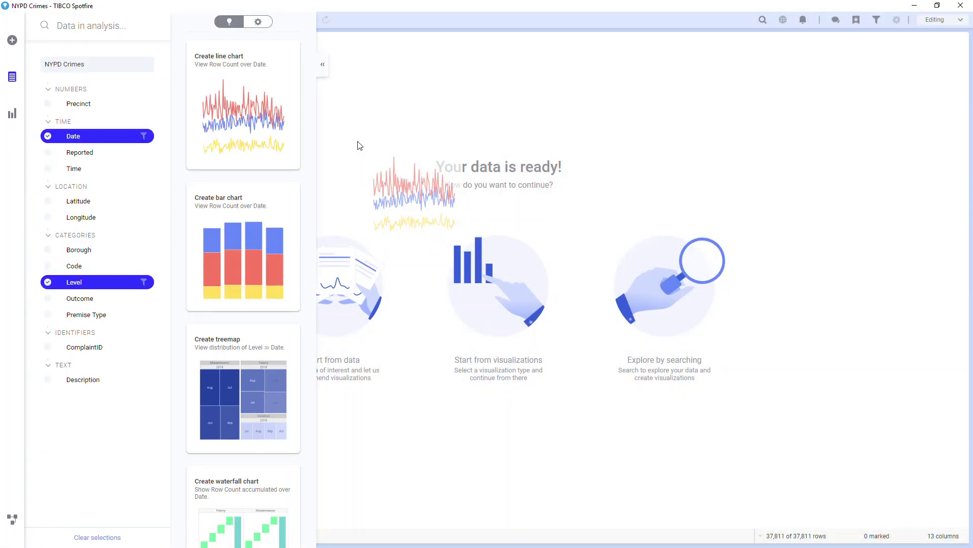
- Search for "level vs date" to see the suggested visualizations
key("ctrl+f")
type("level vs")
type("date")
- Search for "level" and place the suggested bar chart of row count per Level beside the line chart
left_click_drag(419, 77, 365, 78)
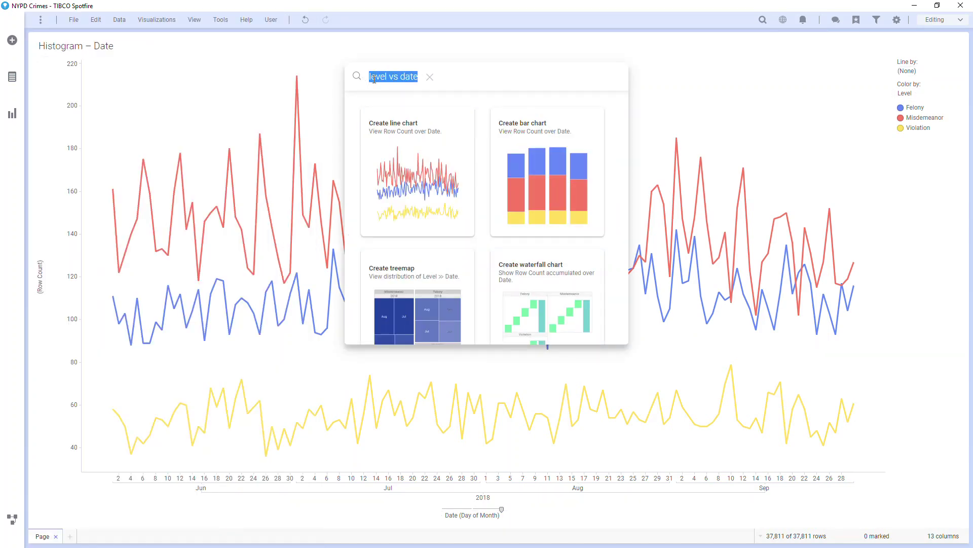
type("level")
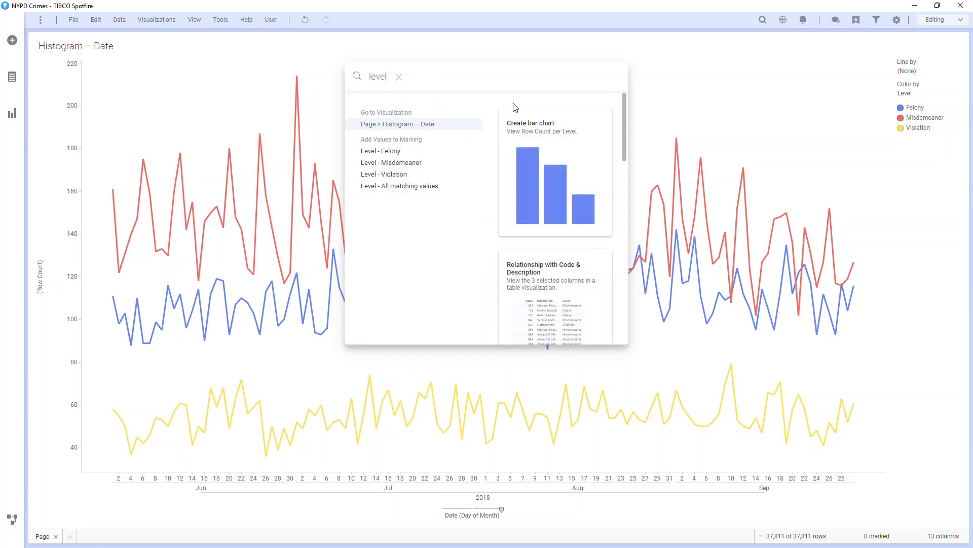
left_click_drag(539, 161, 734, 300)
left_click(822, 267)
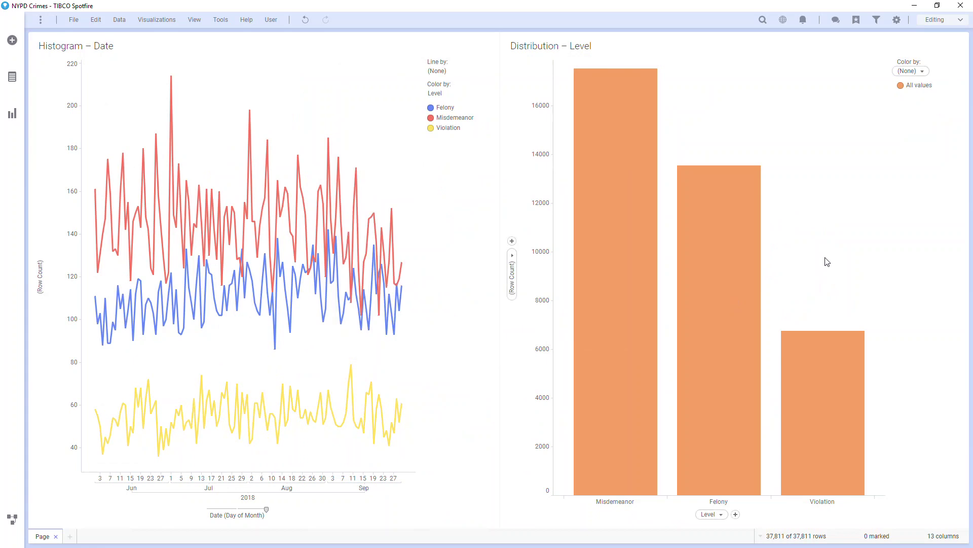
- Add a map chart and arrange it on the page's right half, with the Level bar chart above the Date line chart
left_click(13, 114)
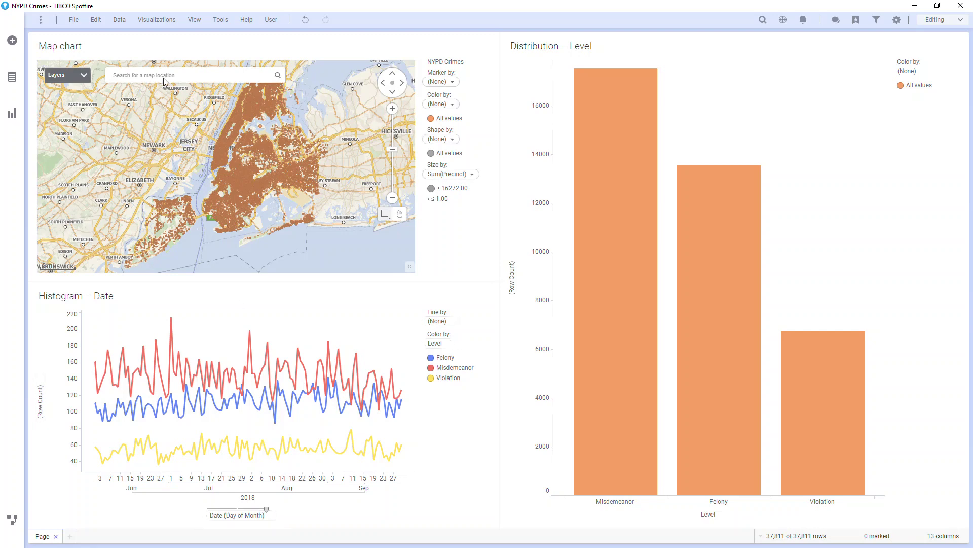
mouse_move(76, 40)
left_mouse_down()
mouse_move(307, 84)
mouse_move(627, 113)
mouse_move(665, 127)
left_mouse_up()
left_click_drag(560, 300, 299, 194)
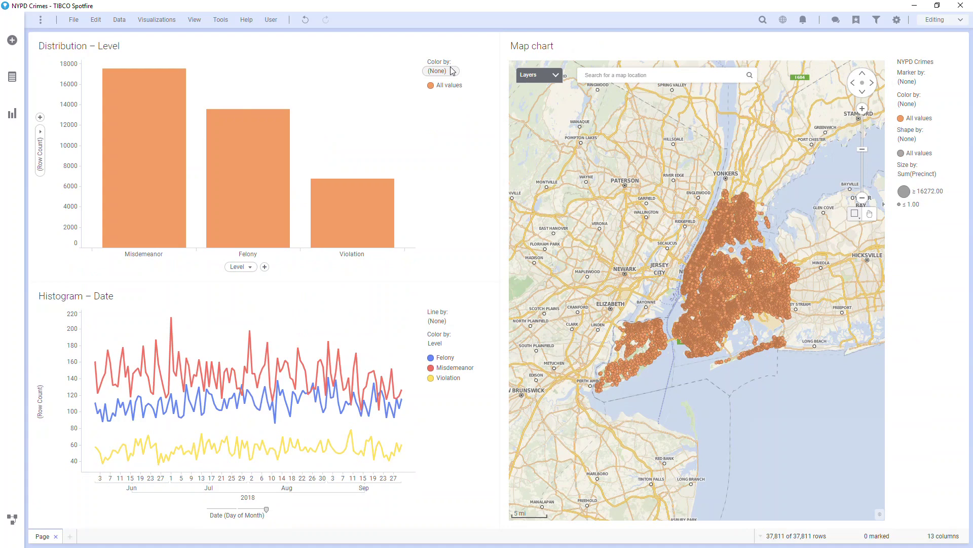
- Color both the Distribution – Level bar chart and the map chart by Level
left_click(453, 71)
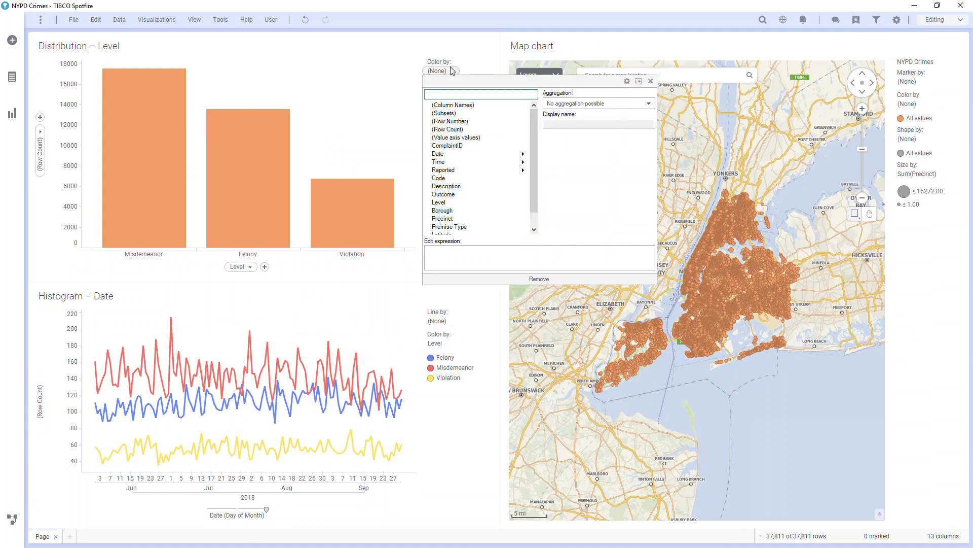
left_click(439, 202)
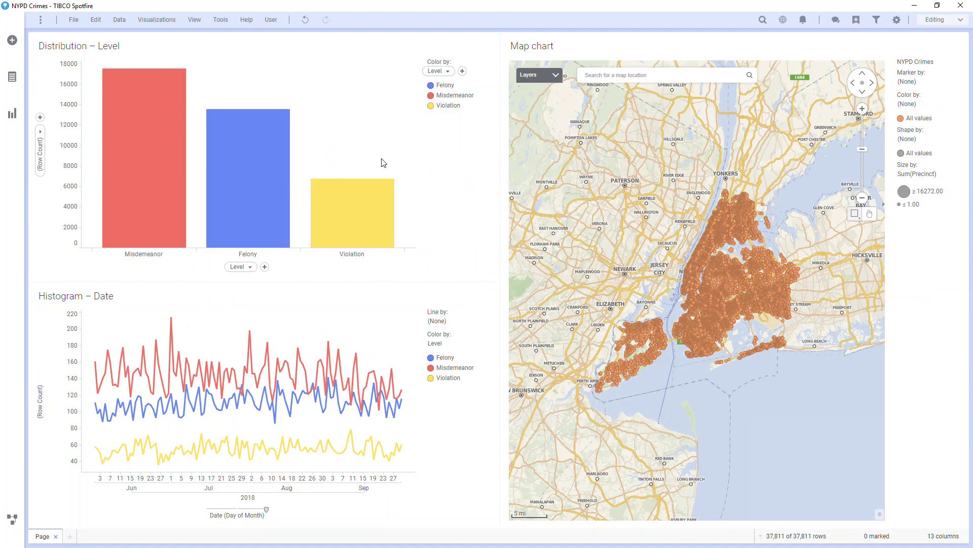
left_click(12, 79)
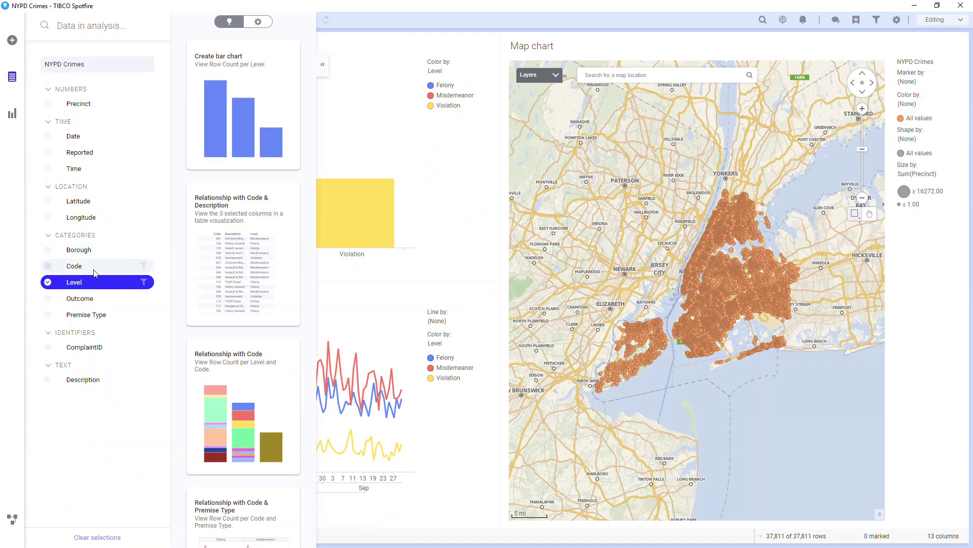
left_click_drag(91, 284, 628, 291)
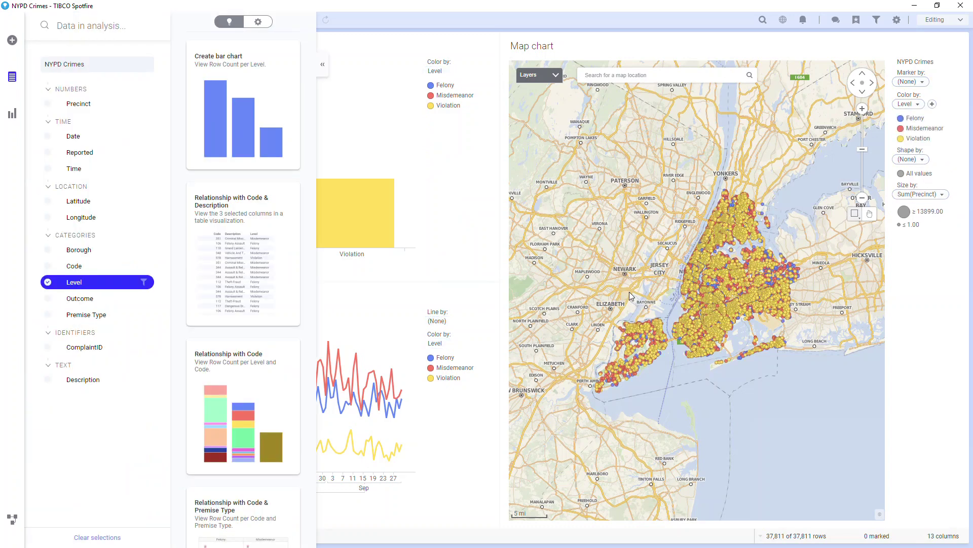
- Set the map chart's markers to be shaped by Level
left_click(902, 177)
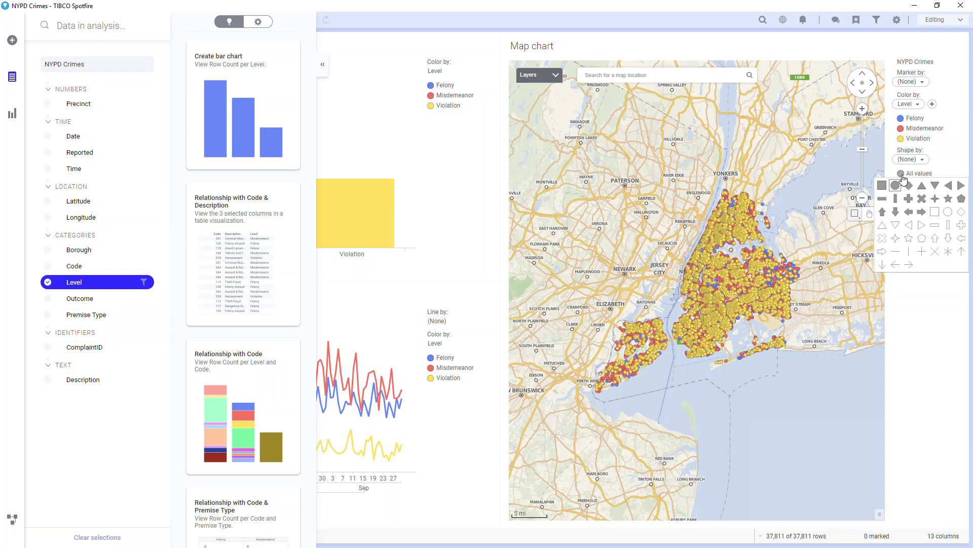
left_click(903, 179)
left_click(922, 160)
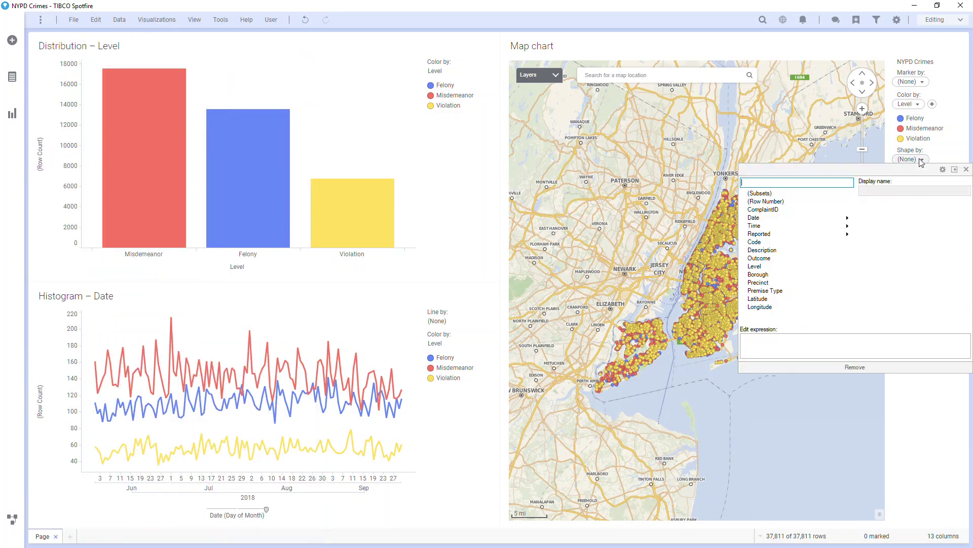
left_click(756, 266)
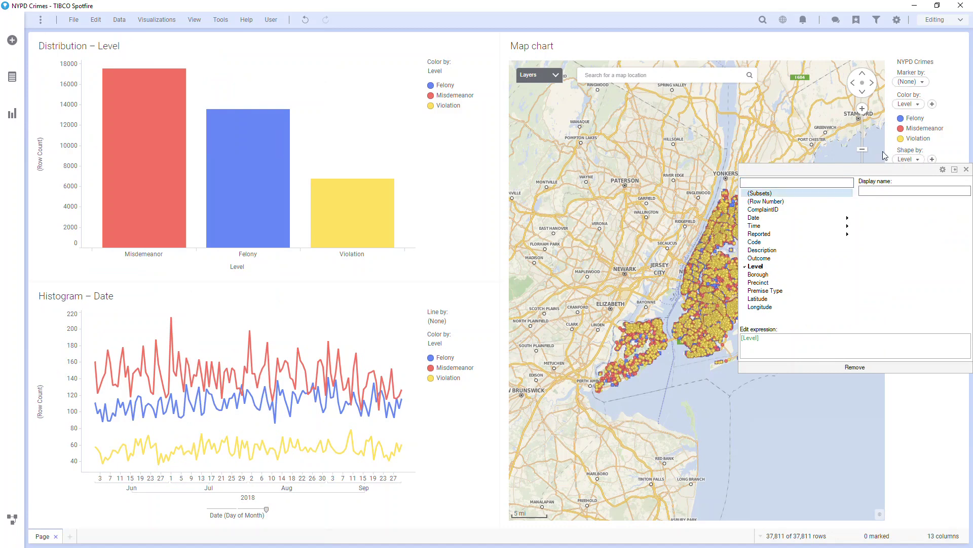
left_click(950, 159)
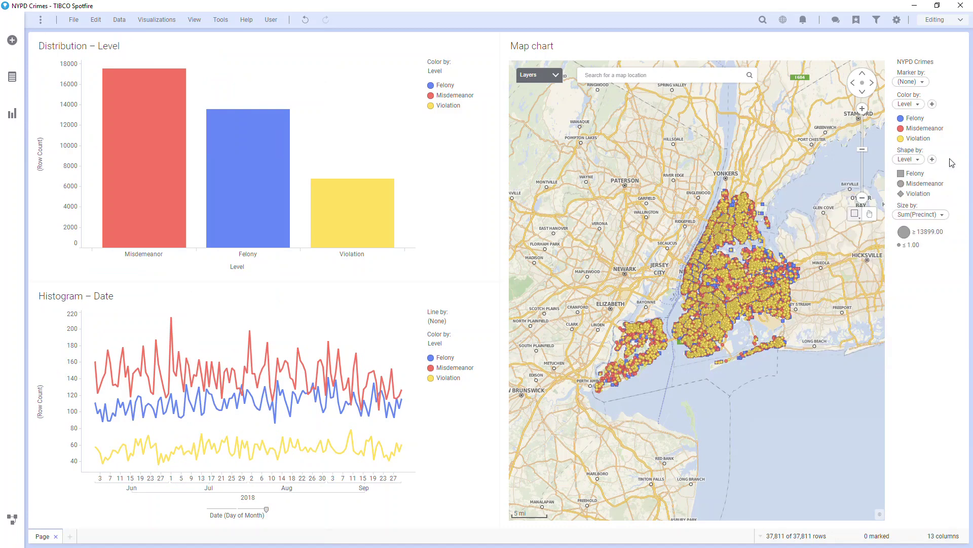
- Move the Date line chart below the map chart, and create a details bar chart from the Distribution – Level chart
left_click_drag(139, 301, 683, 391)
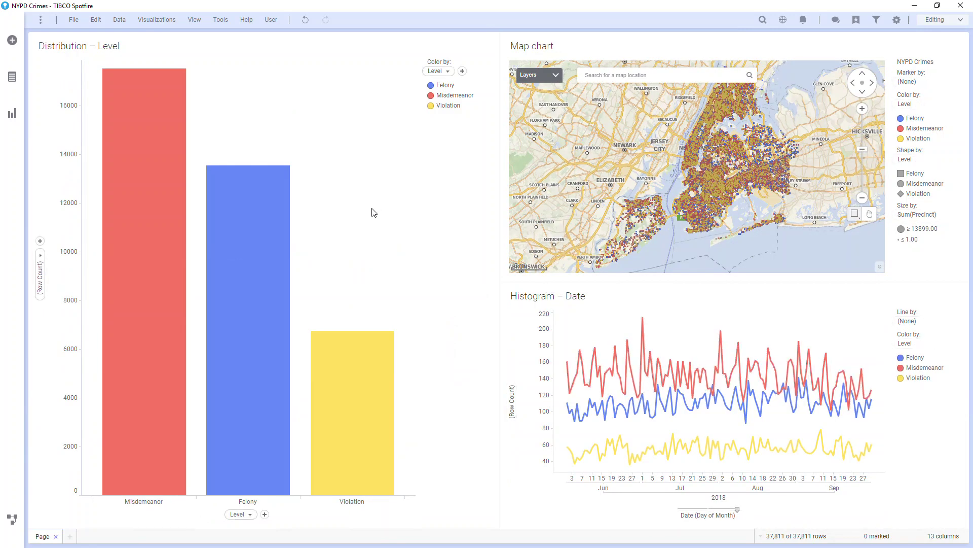
right_click(341, 207)
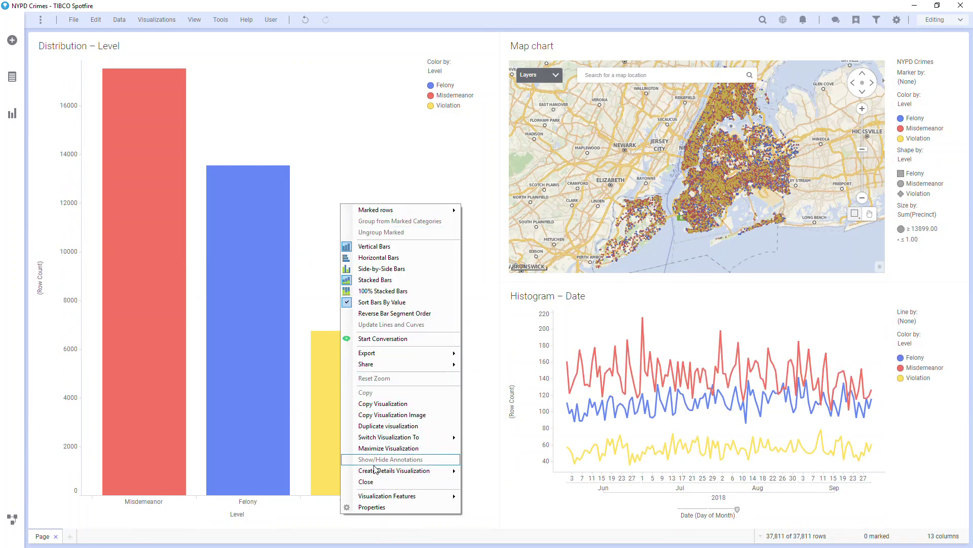
mouse_move(375, 470)
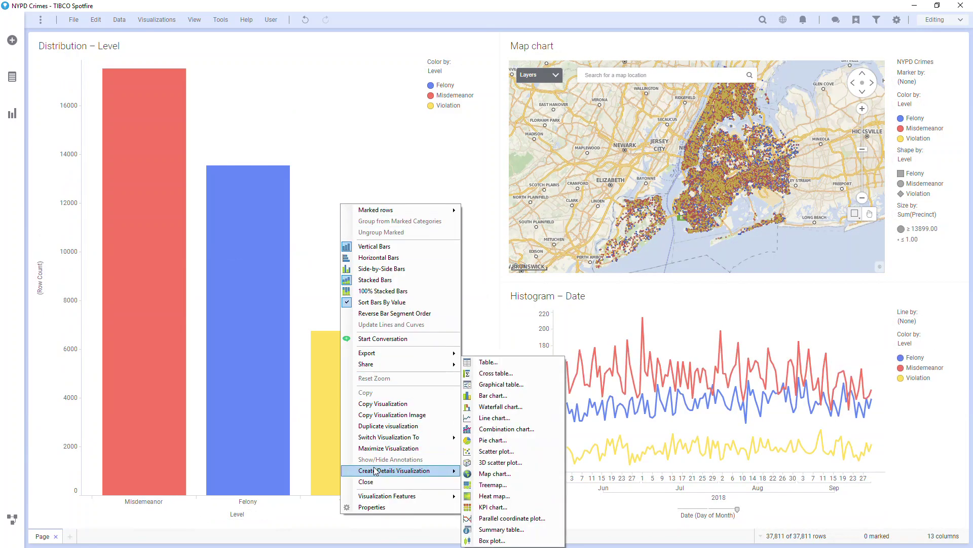
left_click(499, 396)
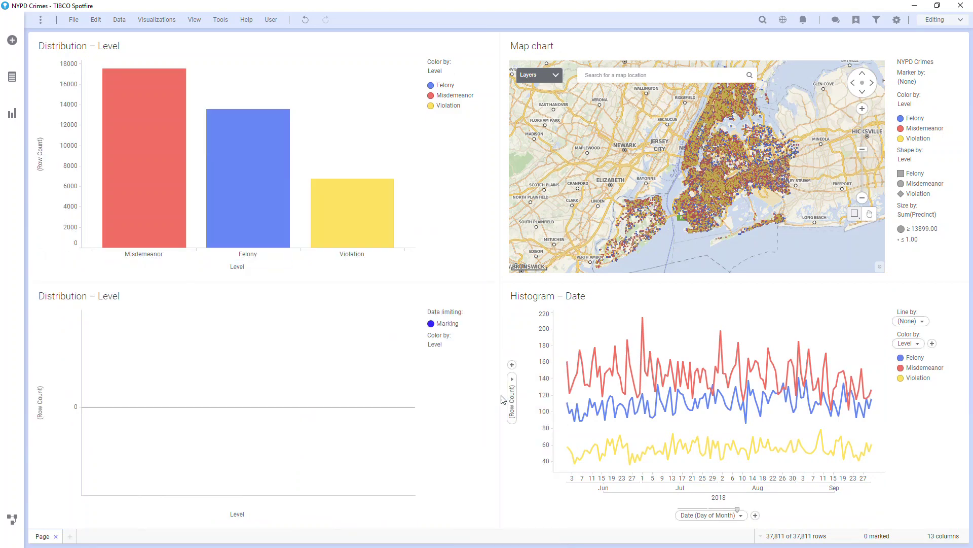
- Mark the Felony and Violation bars in turn to check the details chart, and clear the marking
left_click(268, 228)
left_click(366, 228)
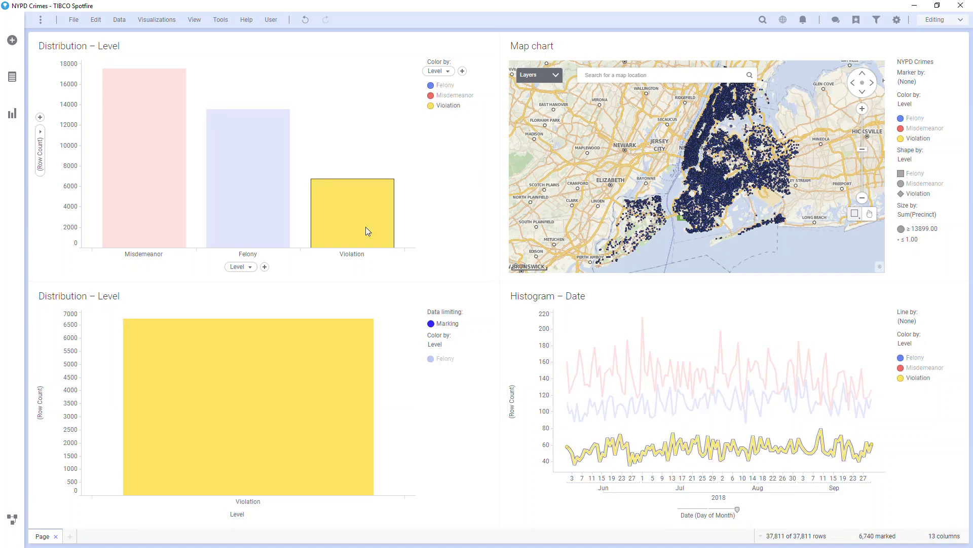
left_click(363, 161)
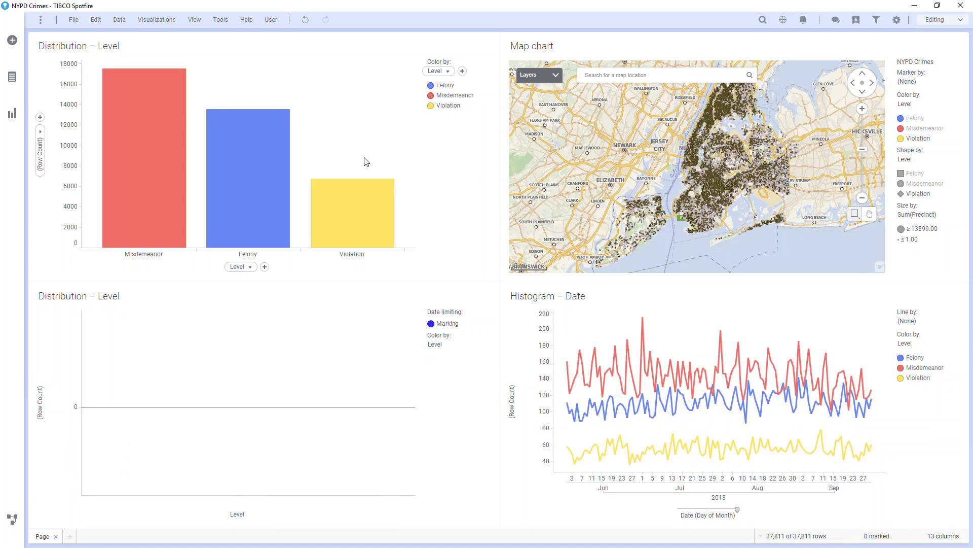
- Set the details bar chart's category axis to Description instead of Level
left_click(249, 516)
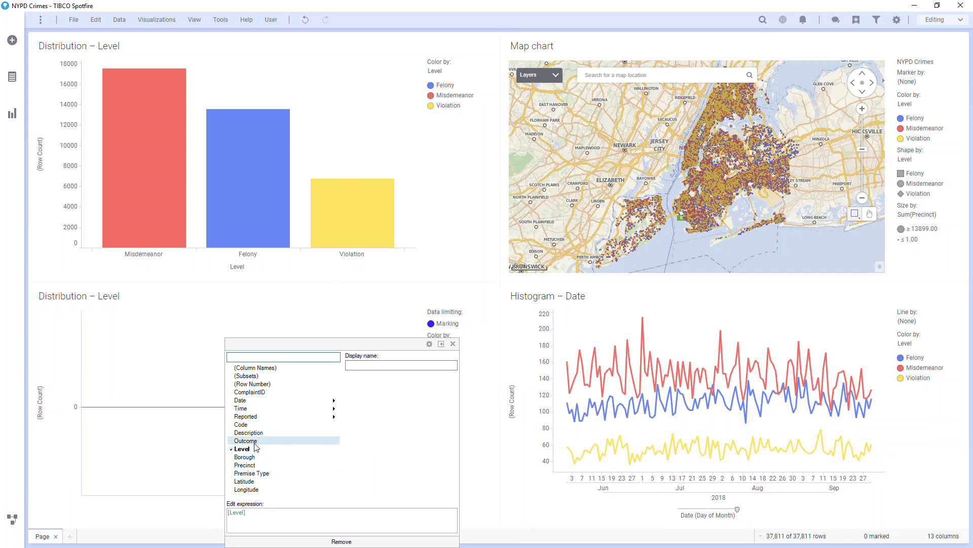
left_click(255, 433)
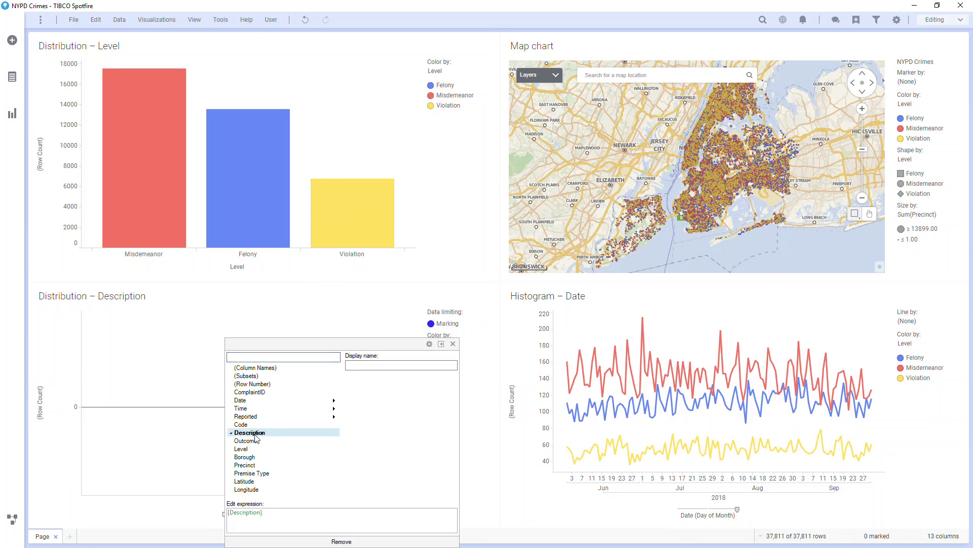
left_click(209, 391)
- Mark the Misdemeanor, Felony and Violation bars in turn to check the Description chart, and mark Misdemeanor again
left_click(172, 222)
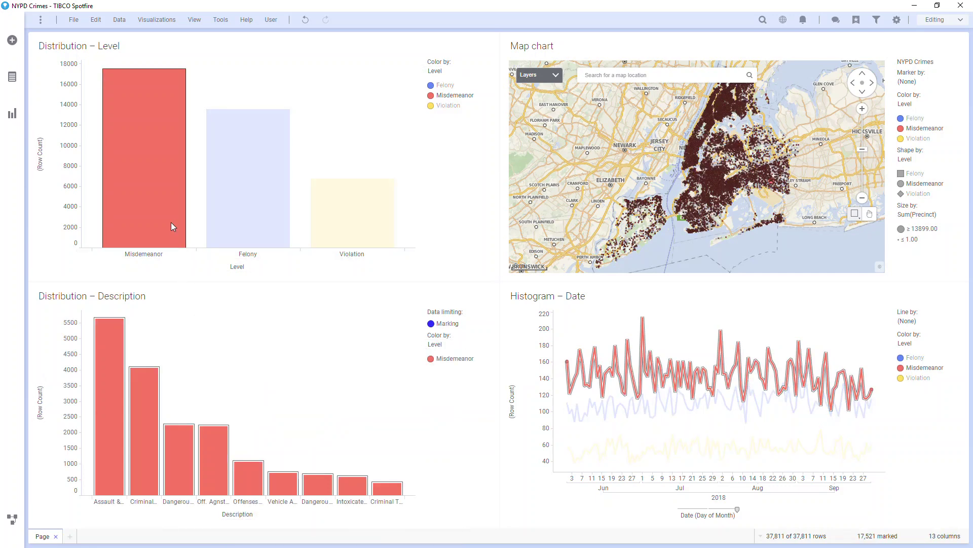
left_click(237, 217)
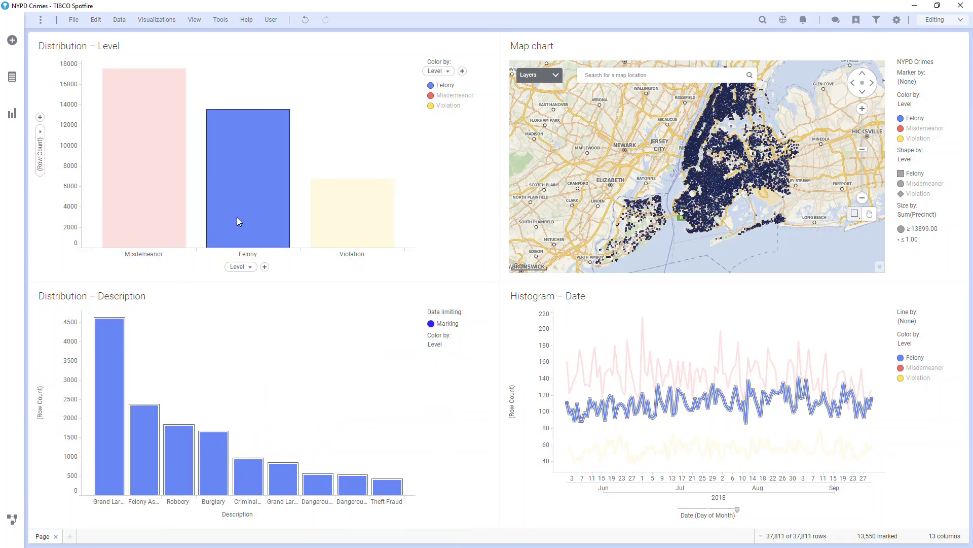
left_click(327, 215)
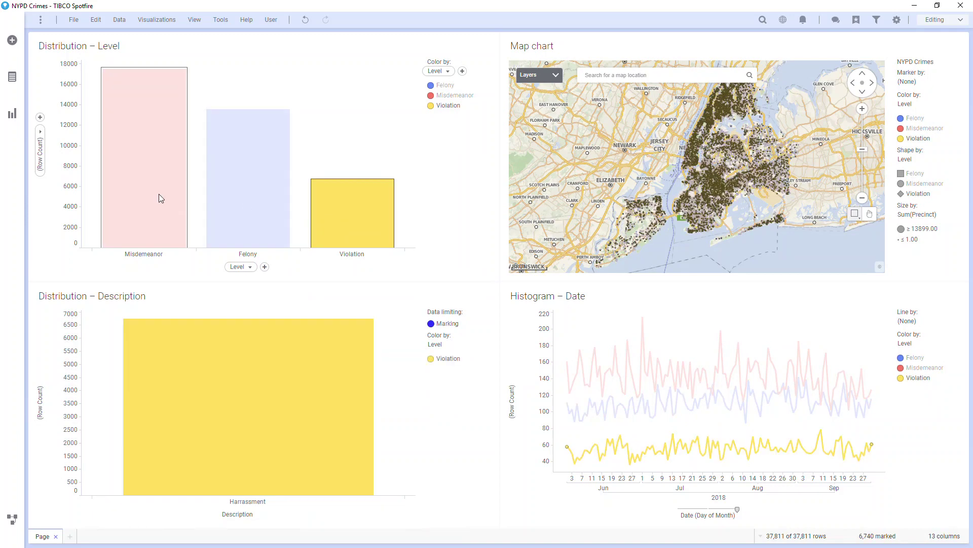
left_click(157, 194)
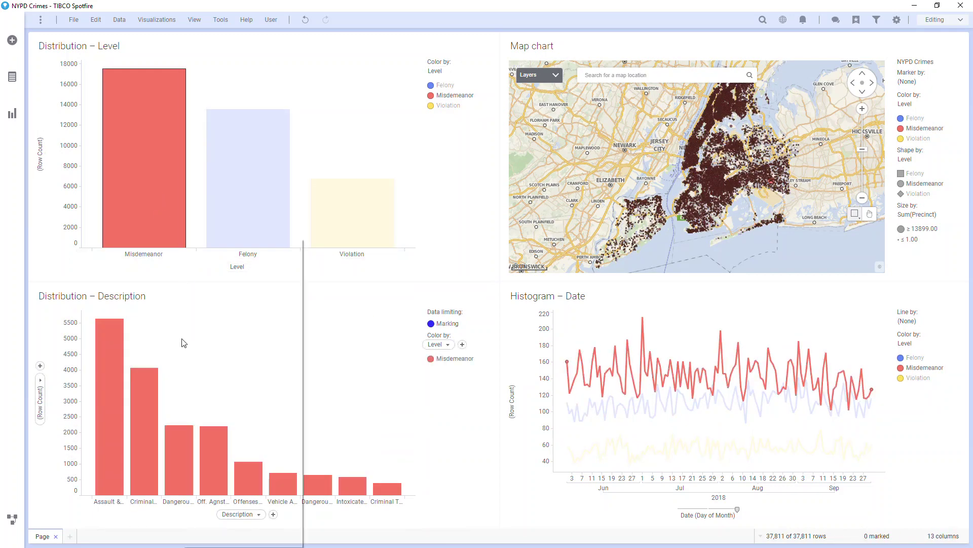
- Switch the Distribution – Description chart to horizontal bars and widen the space for its category labels
right_click(181, 278)
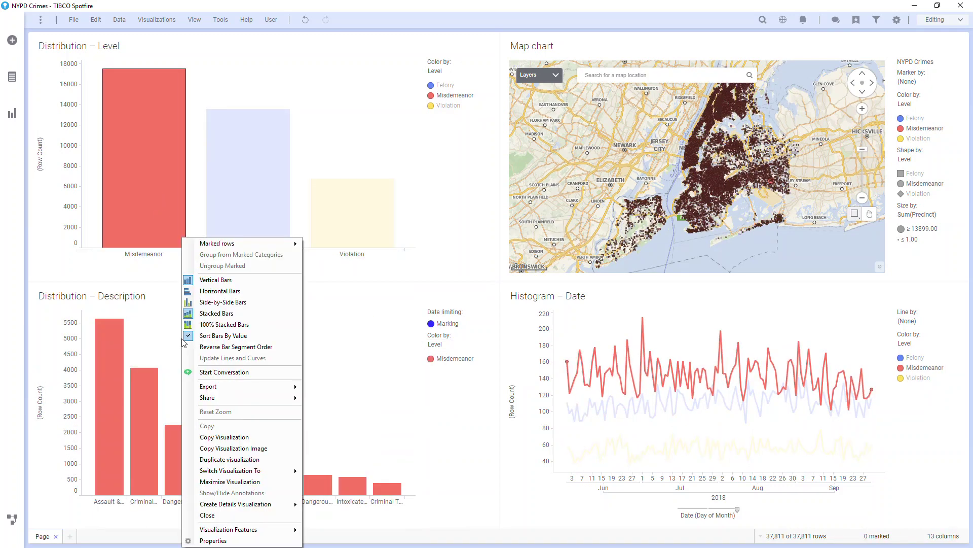
left_click(192, 294)
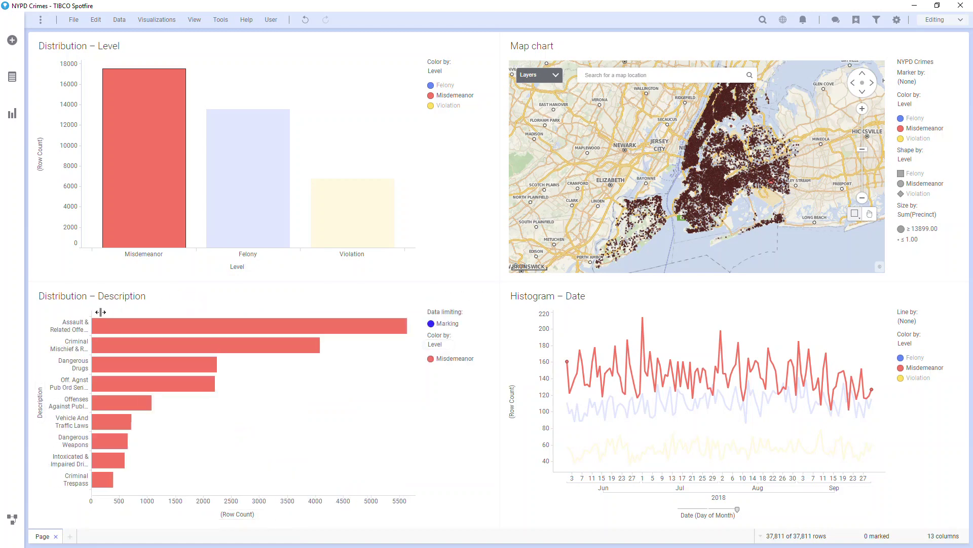
left_click_drag(100, 312, 119, 311)
- Mark the Misdemeanor and Felony bars together and show the Distribution – Description chart with side-by-side bars
left_click_drag(90, 63, 298, 256)
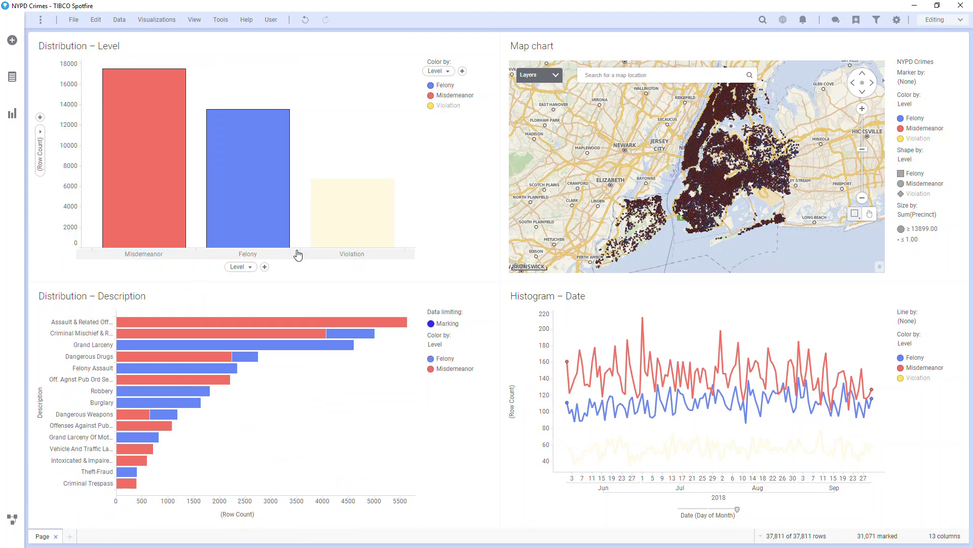
right_click(293, 300)
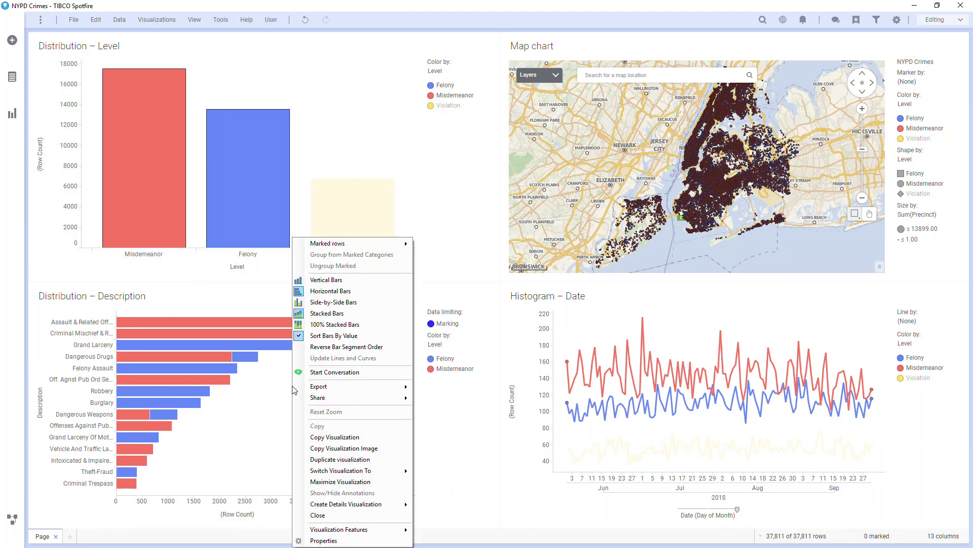
left_click(317, 302)
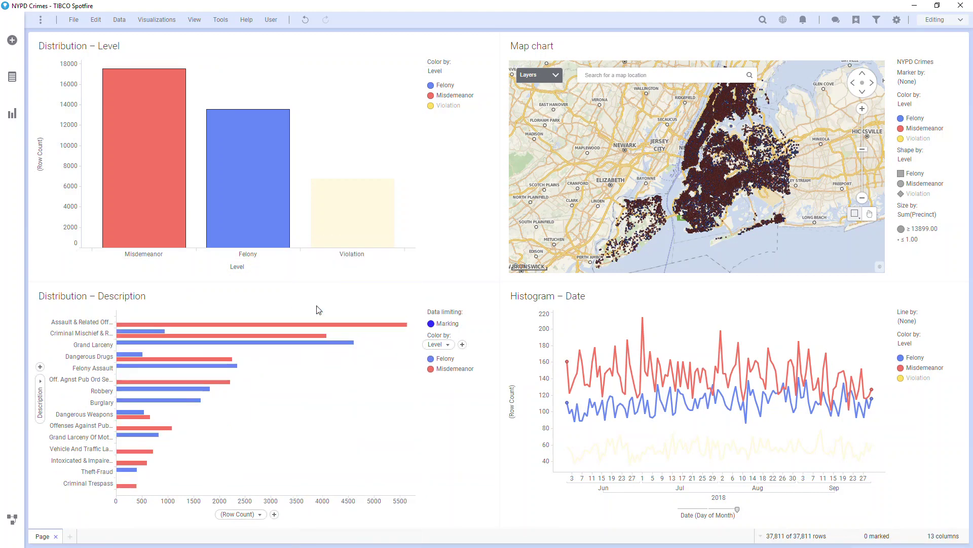
- Show a zoom slider on the Description axis of the details chart and adjust its range
right_click(78, 379)
left_click(104, 431)
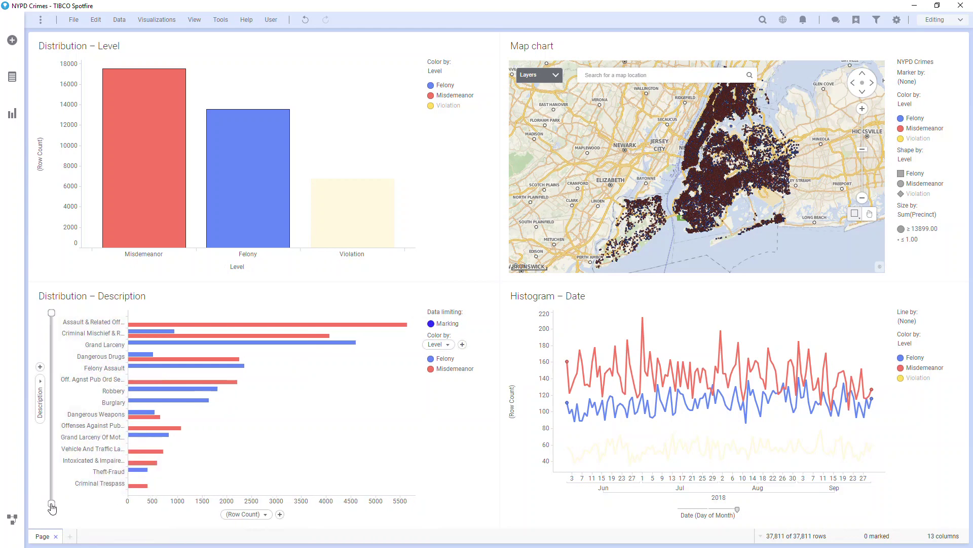
mouse_move(51, 503)
left_mouse_down()
mouse_move(51, 413)
mouse_move(51, 499)
left_mouse_up()
- Set the Distribution – Description chart to show all data when no items are marked in the master visualizations
right_click(306, 367)
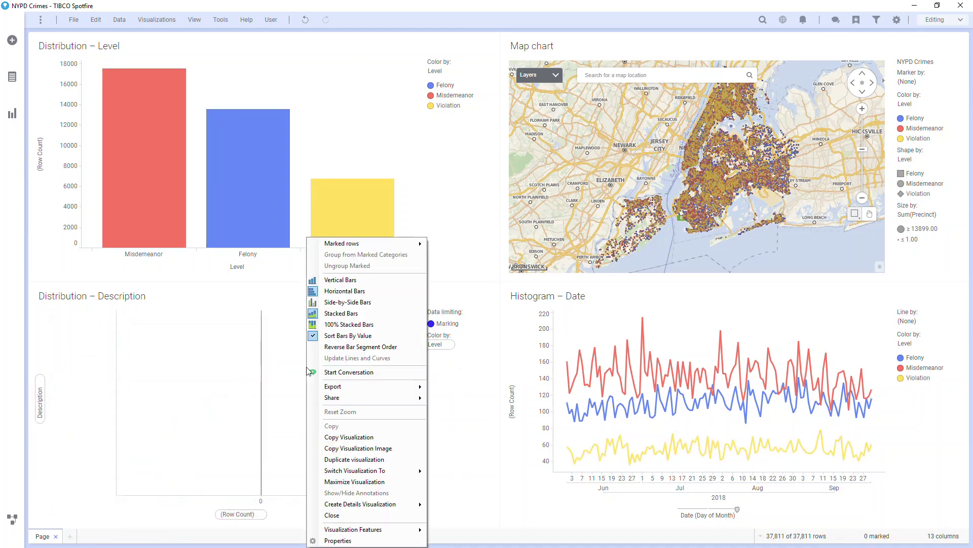
left_click(337, 540)
left_click(365, 194)
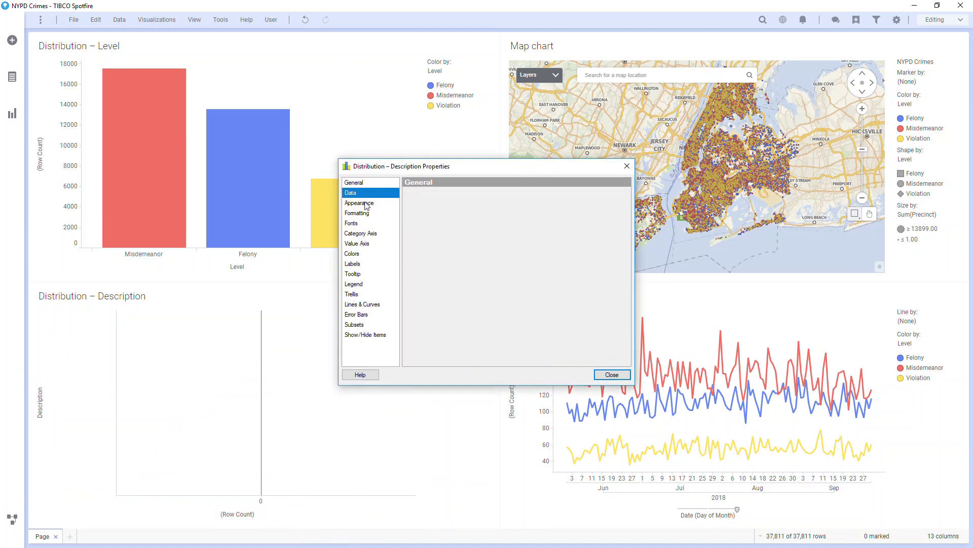
left_click(365, 203)
left_click(361, 214)
left_click(358, 223)
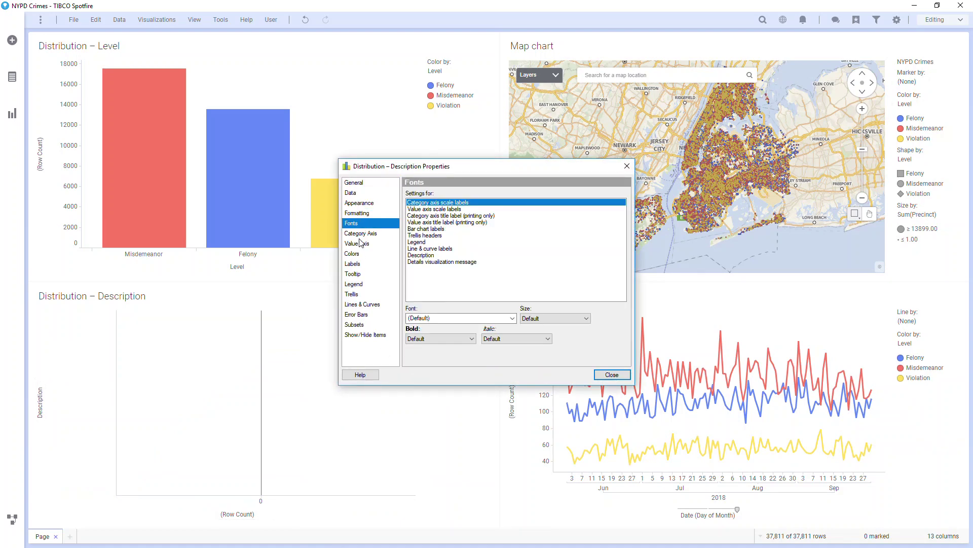
left_click(353, 254)
left_click(357, 194)
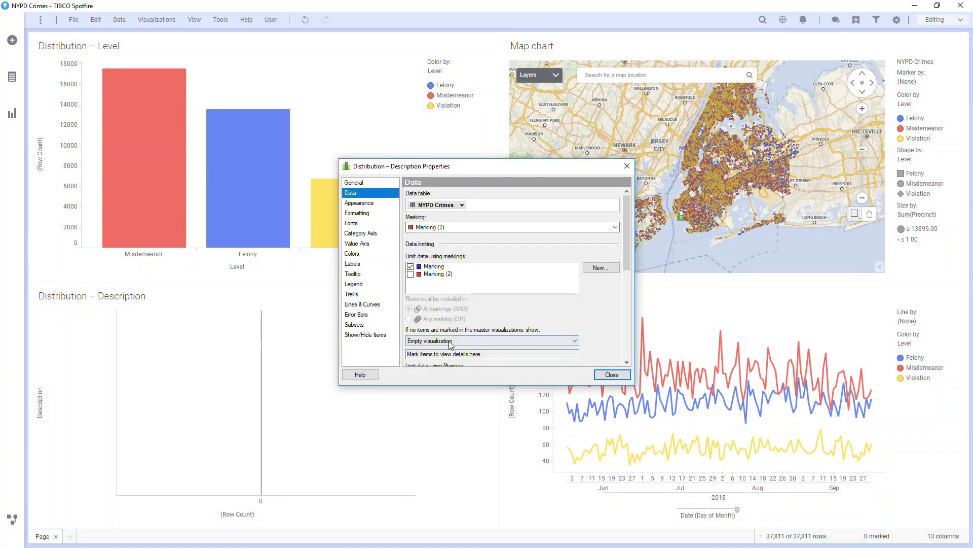
left_click(450, 340)
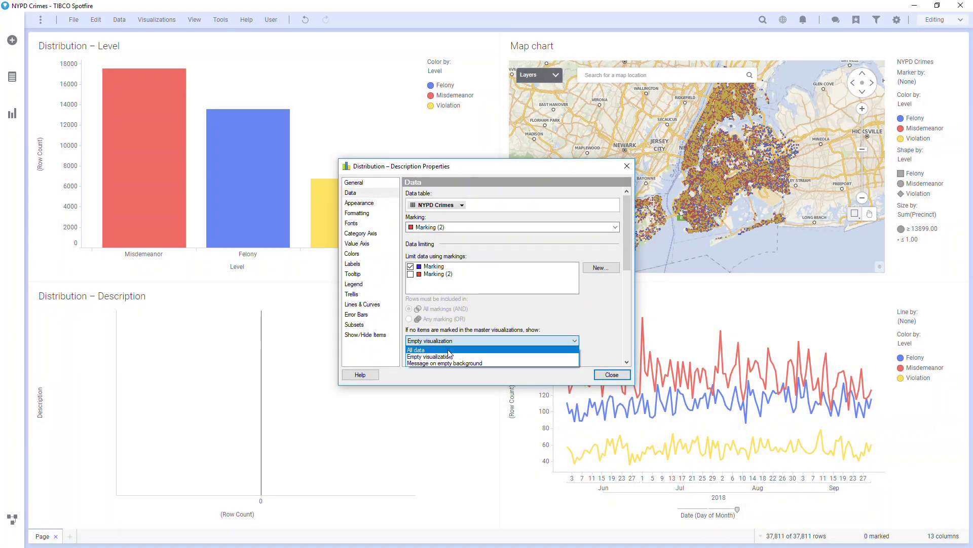
left_click(448, 350)
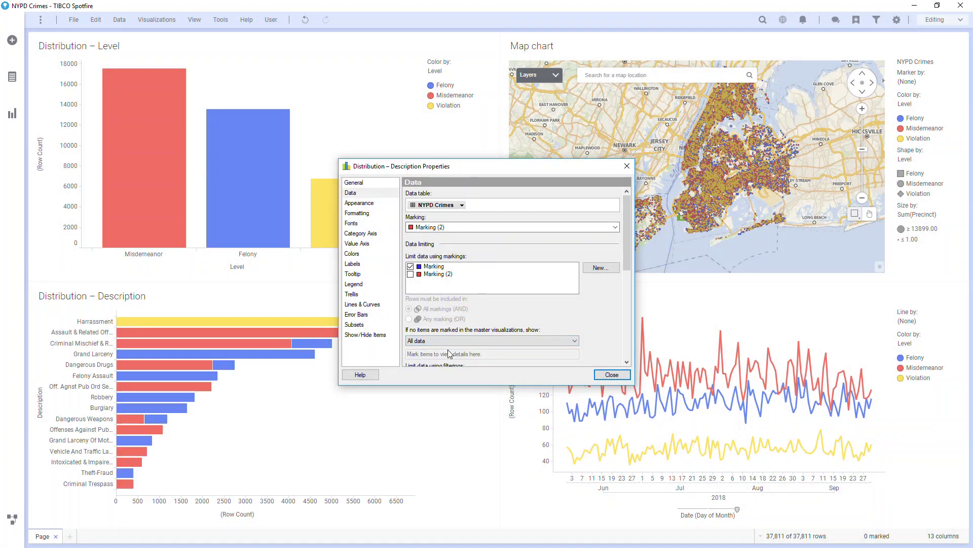
left_click(612, 374)
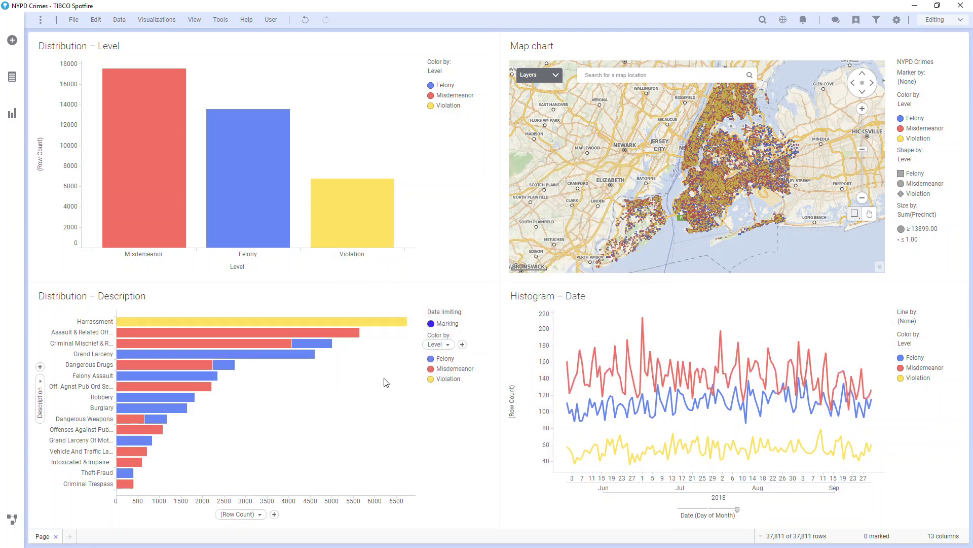
- Mark the Felony, Violation and Misdemeanor bars in turn to check the details chart, and clear the marking
left_click(274, 181)
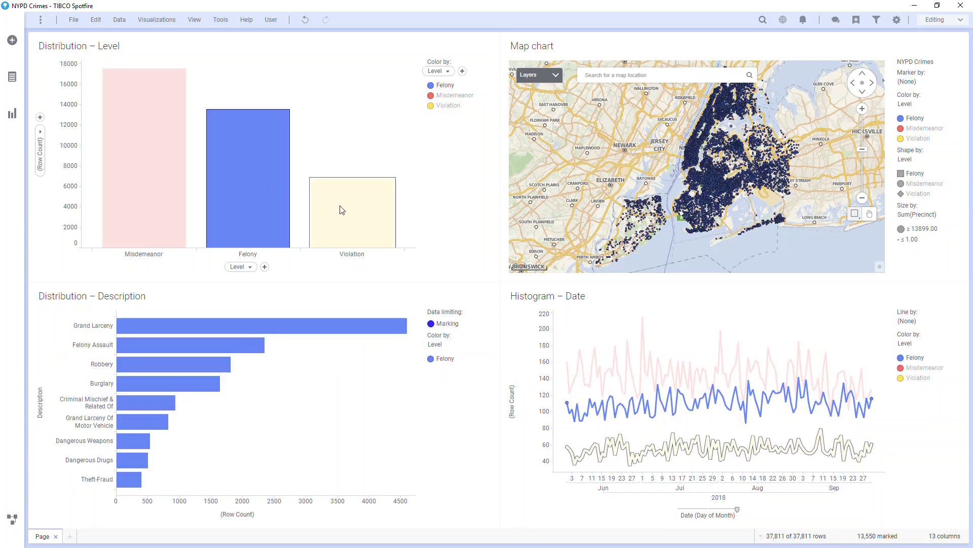
left_click(341, 210)
left_click(153, 193)
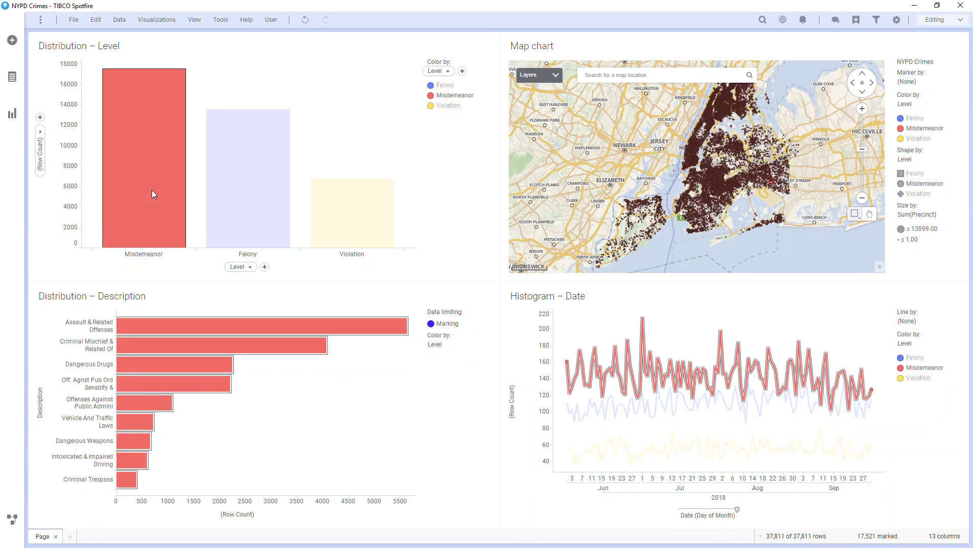
left_click(319, 143)
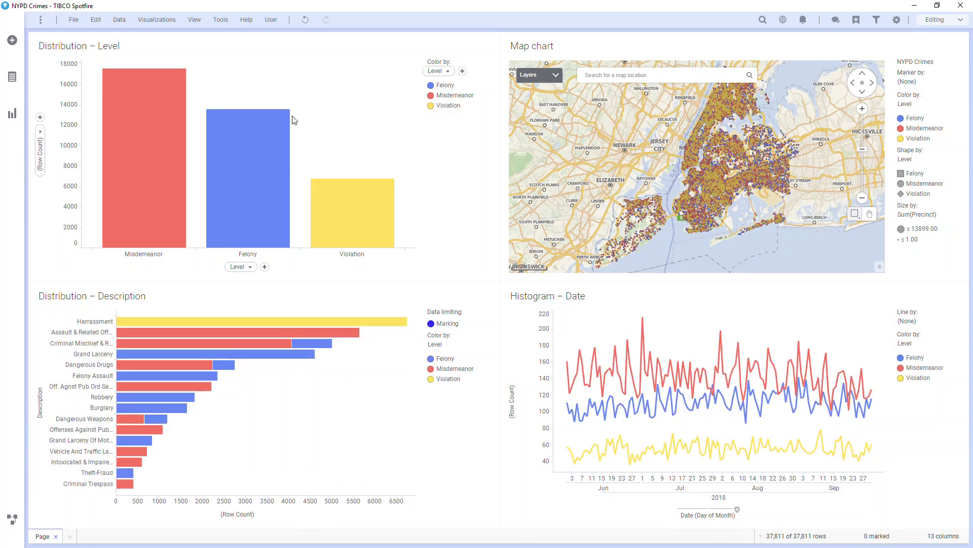
- Add the local file Store Locations.txt to the analysis as a new data table
left_click(12, 41)
left_click(91, 90)
double_click(209, 93)
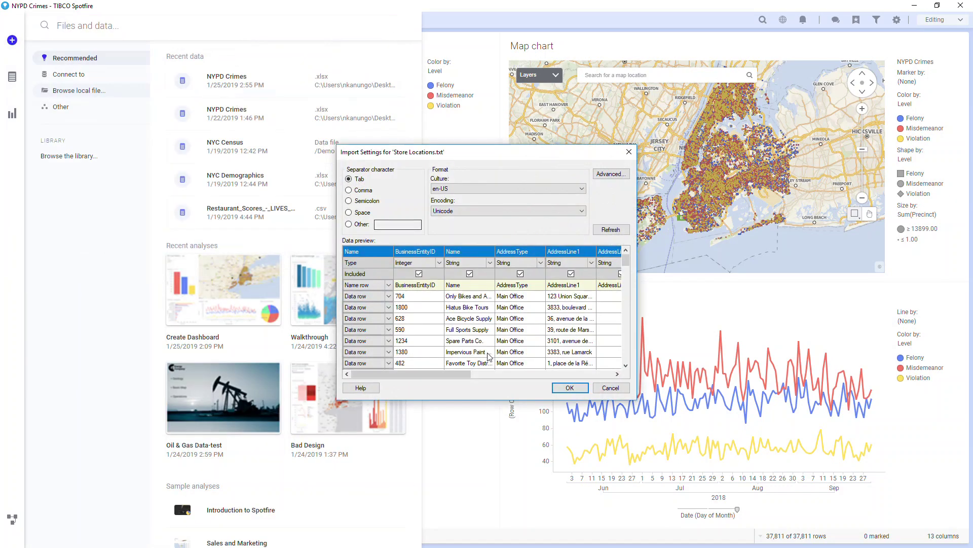
left_click(568, 387)
left_click(193, 135)
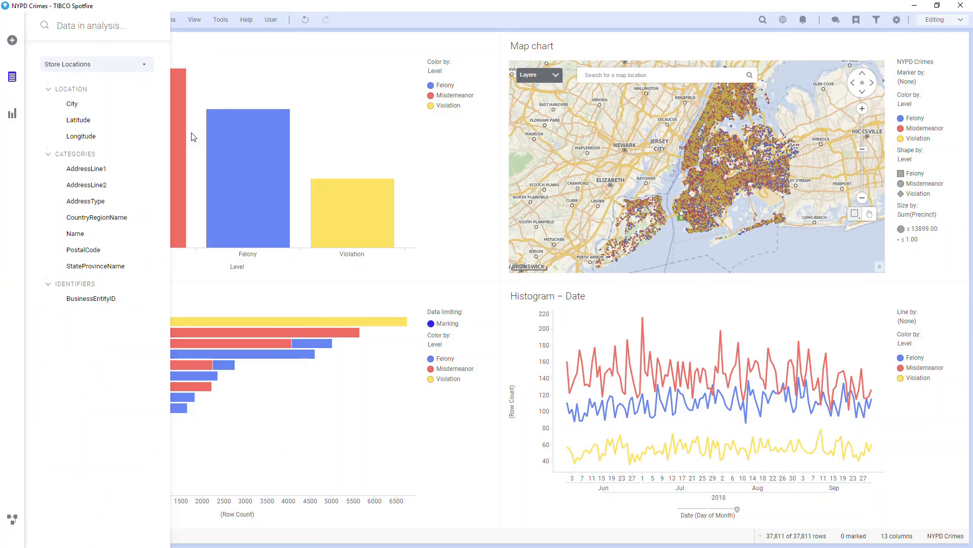
- Switch the list of data in the analysis to NYPD Crimes and back to Store Locations
left_click(146, 68)
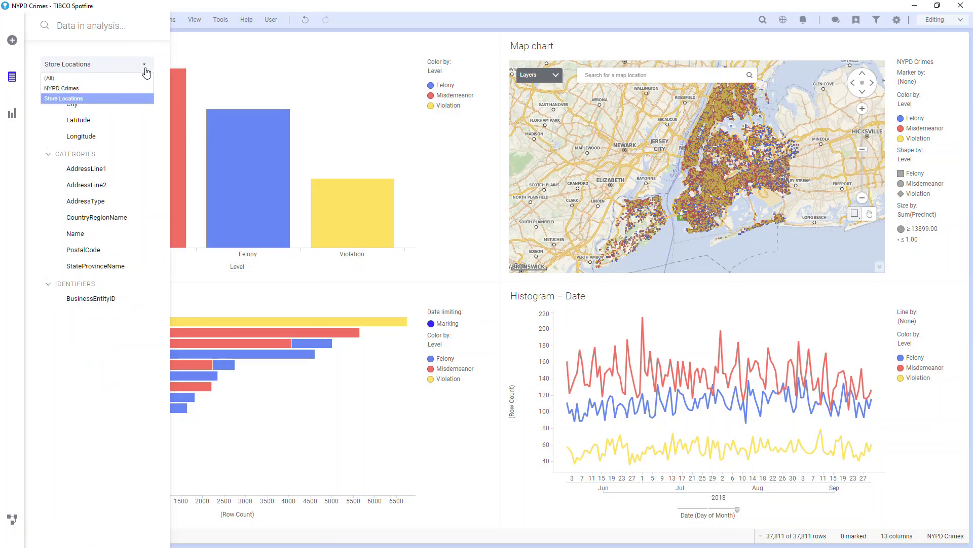
left_click(146, 91)
left_click(149, 68)
left_click(131, 97)
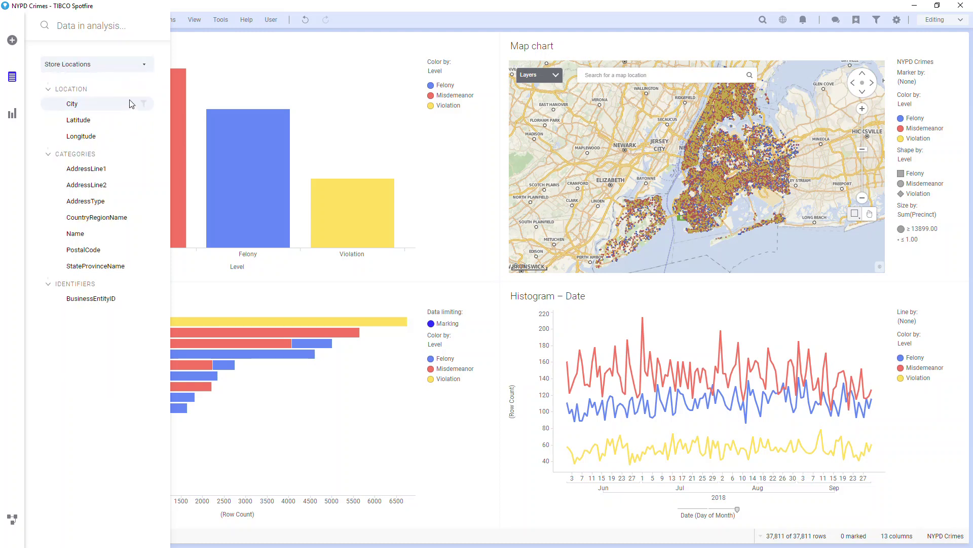
- Open the data canvas and view the structure of the Store Locations and NYPD Crimes tables
left_click(22, 519)
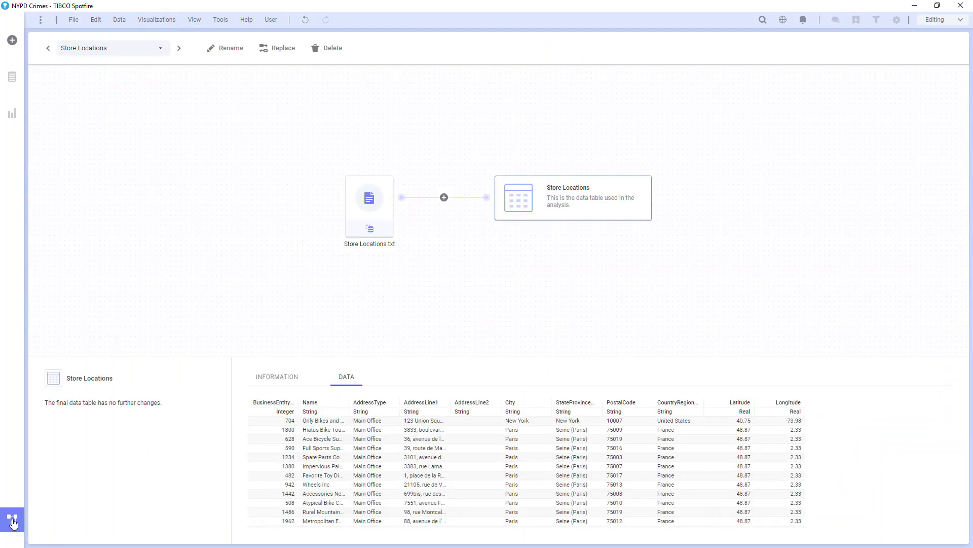
left_click(179, 49)
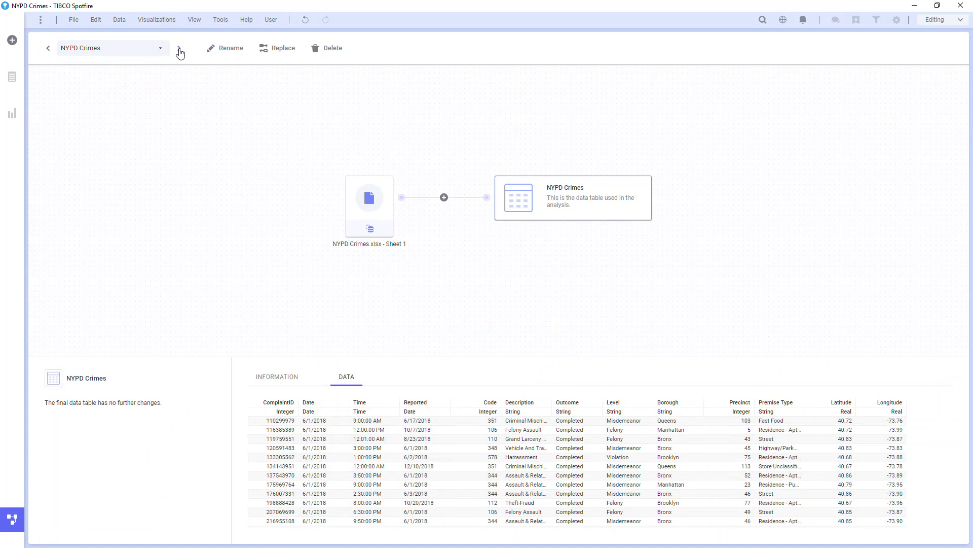
left_click(180, 49)
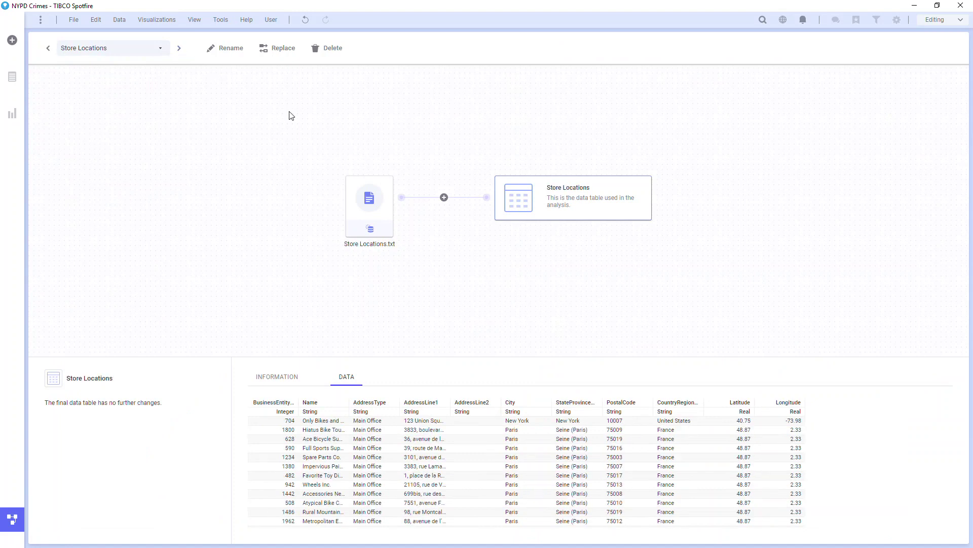
- Examine the options for adding rows, columns and transformations to Store Locations, and return to the dashboard
left_click(444, 198)
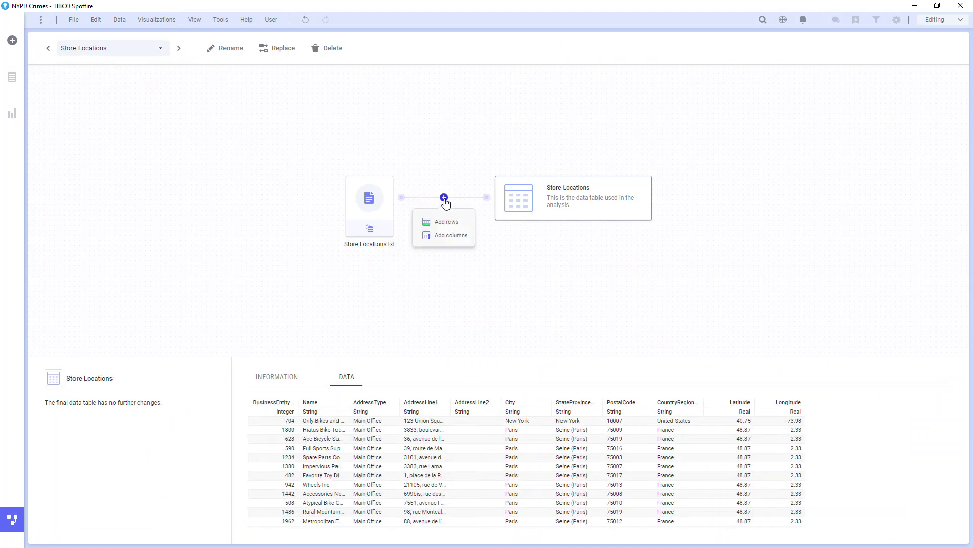
left_click(389, 203)
left_click(219, 418)
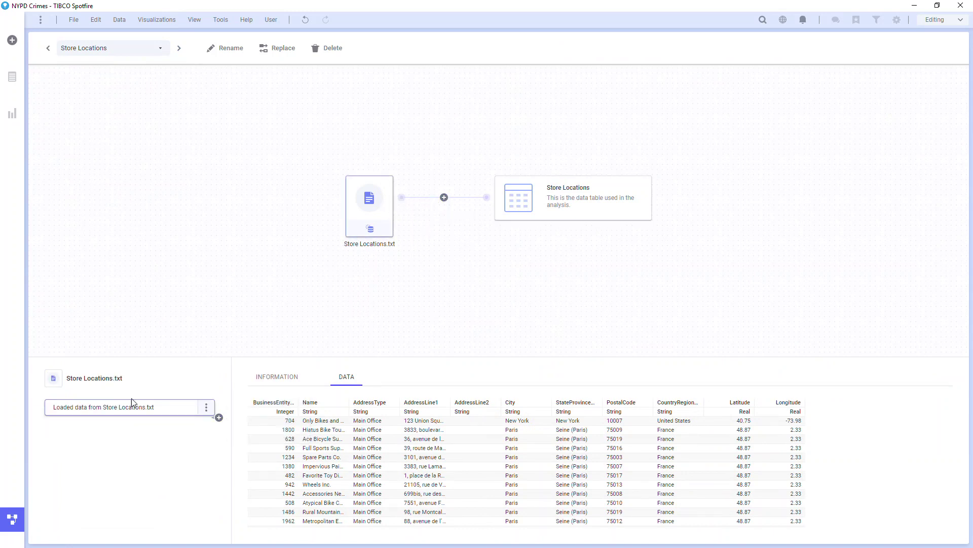
left_click(15, 515)
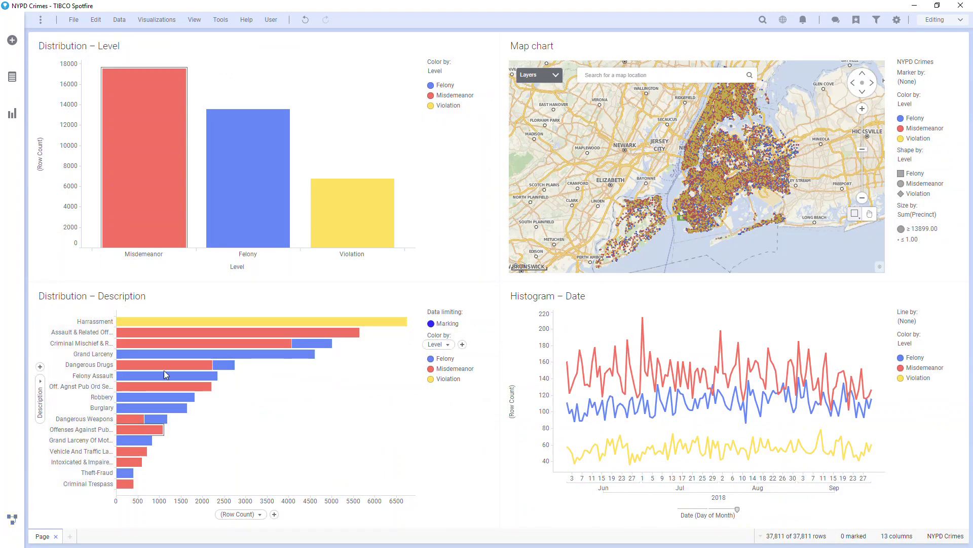
- Add Store Locations to the map chart as a new layer using its City column, focused on the northeastern United States
left_click(12, 78)
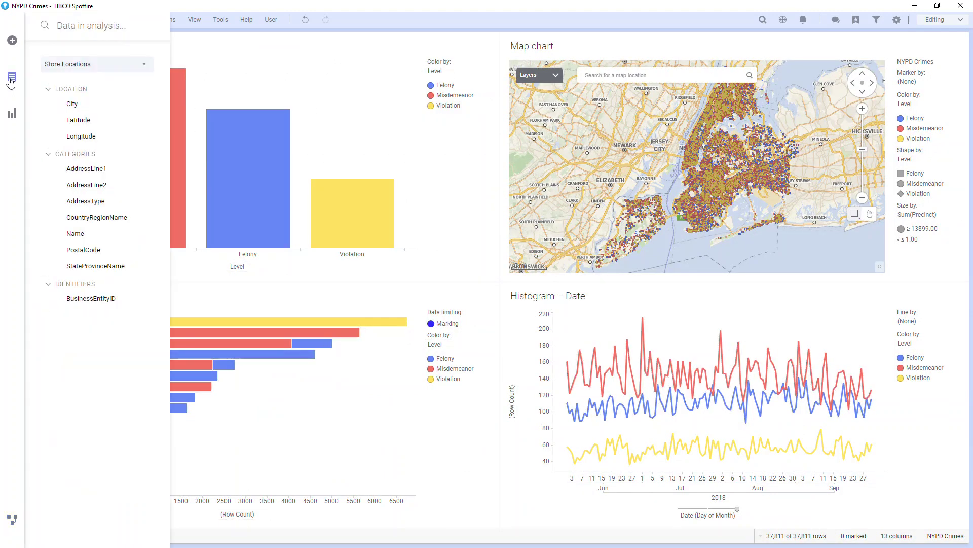
mouse_move(64, 101)
left_mouse_down()
mouse_move(750, 167)
mouse_move(674, 149)
mouse_move(741, 175)
mouse_move(759, 167)
left_mouse_up()
scroll(632, 133, "up", 6)
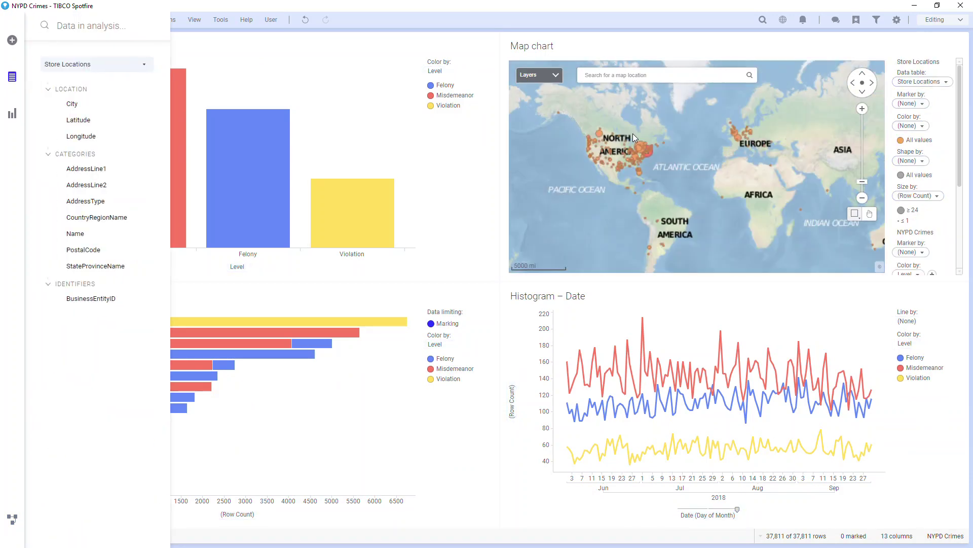
- Change the Store Locations markers on the map chart to a star shape and colour them magenta
left_click(902, 175)
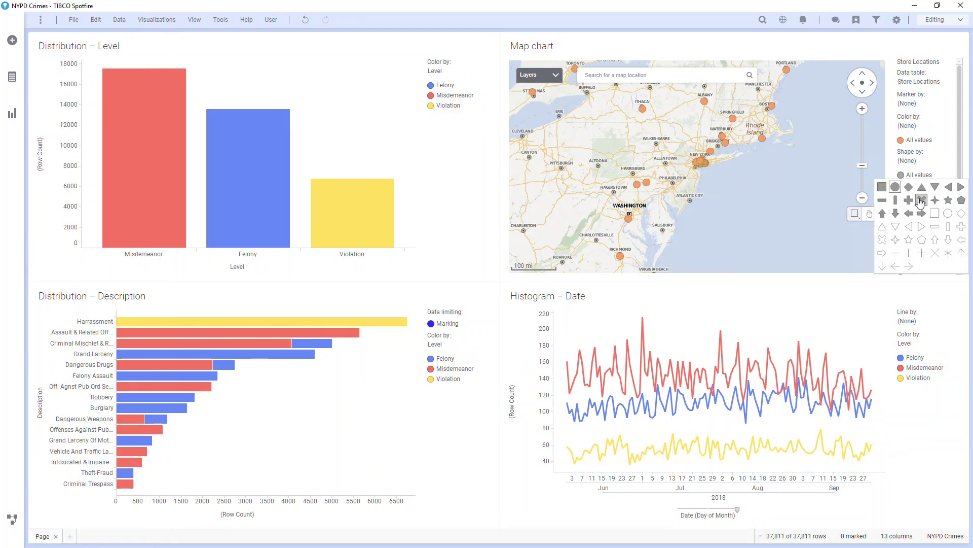
left_click(949, 199)
left_click(900, 140)
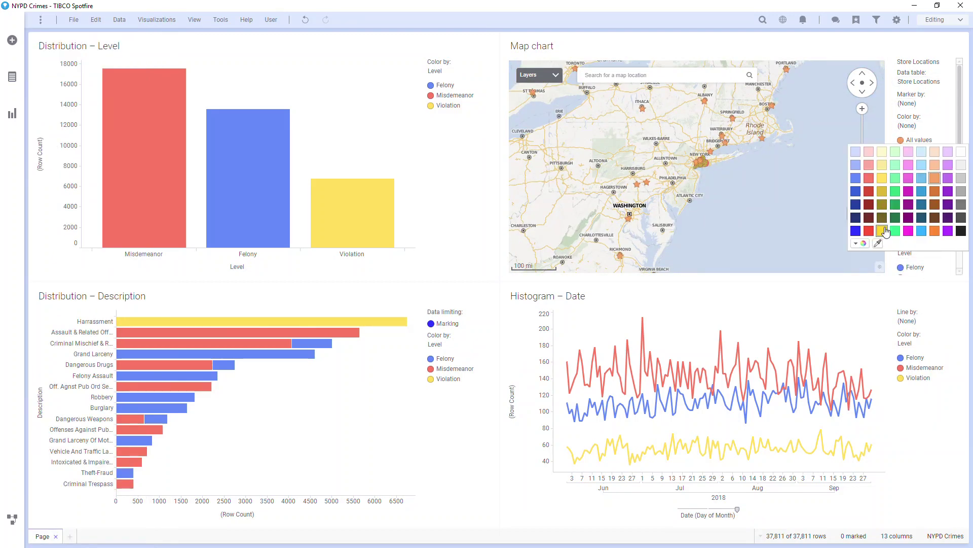
left_click(909, 231)
scroll(698, 162, "up", 5)
scroll(629, 217, "up", 2)
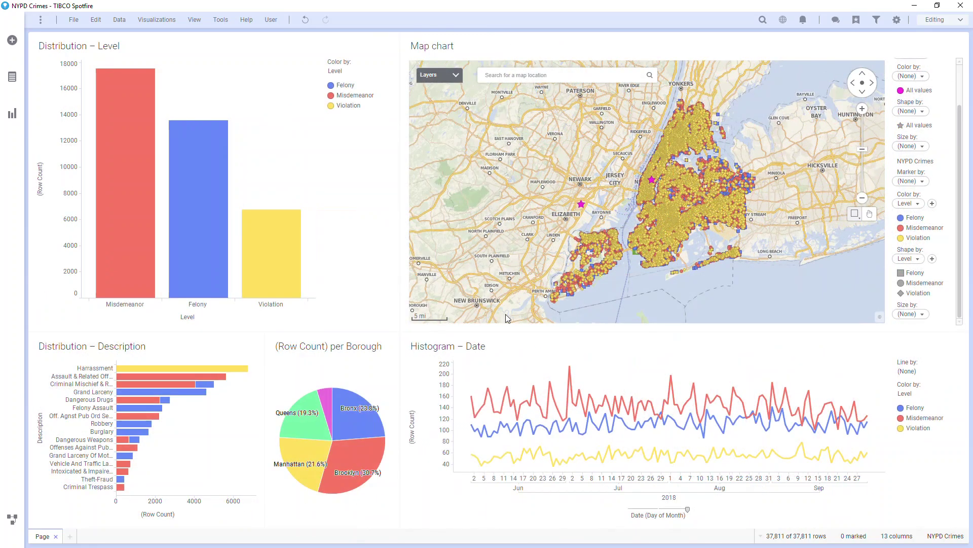
- Open the filters, then exclude and re-include the Bronx and Manhattan in the Borough filter
left_click(877, 21)
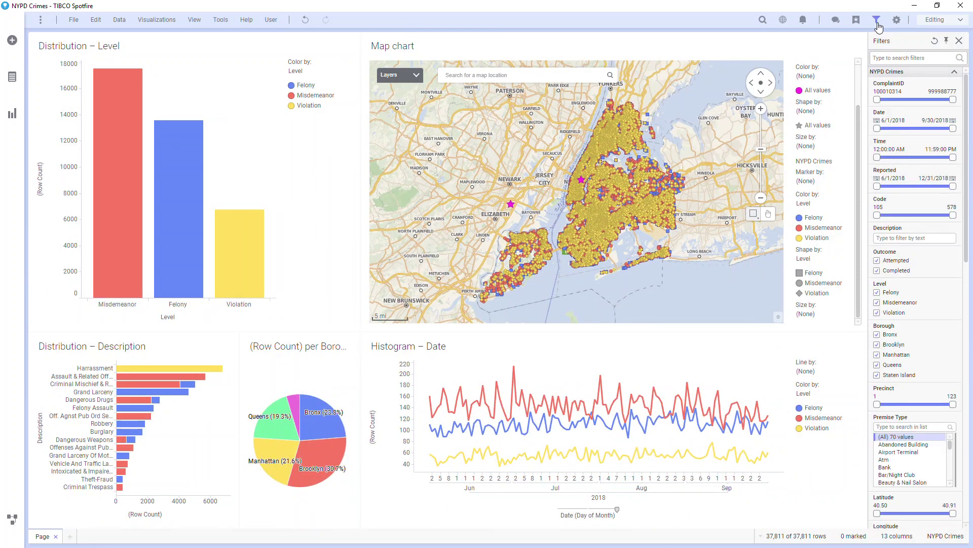
left_click(877, 334)
left_click(877, 335)
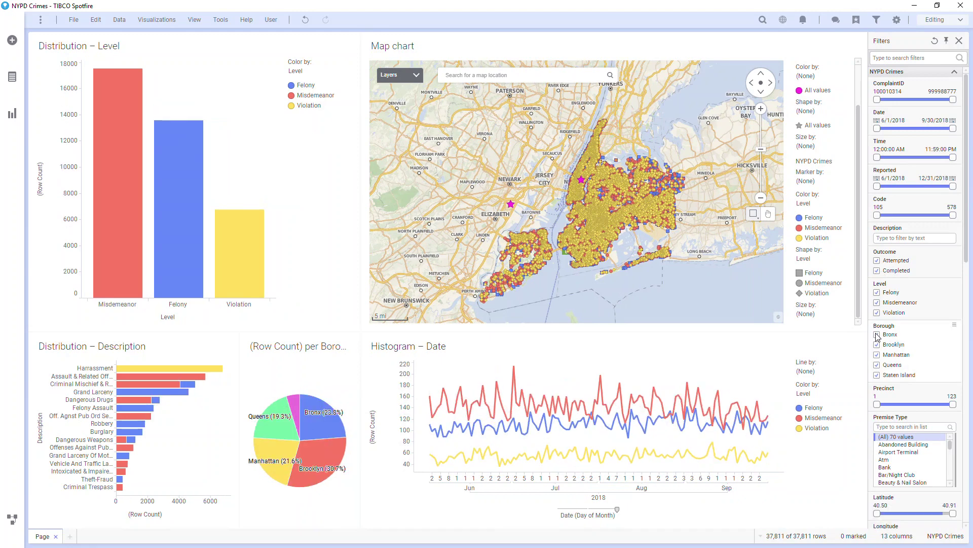
left_click(878, 355)
left_click(877, 355)
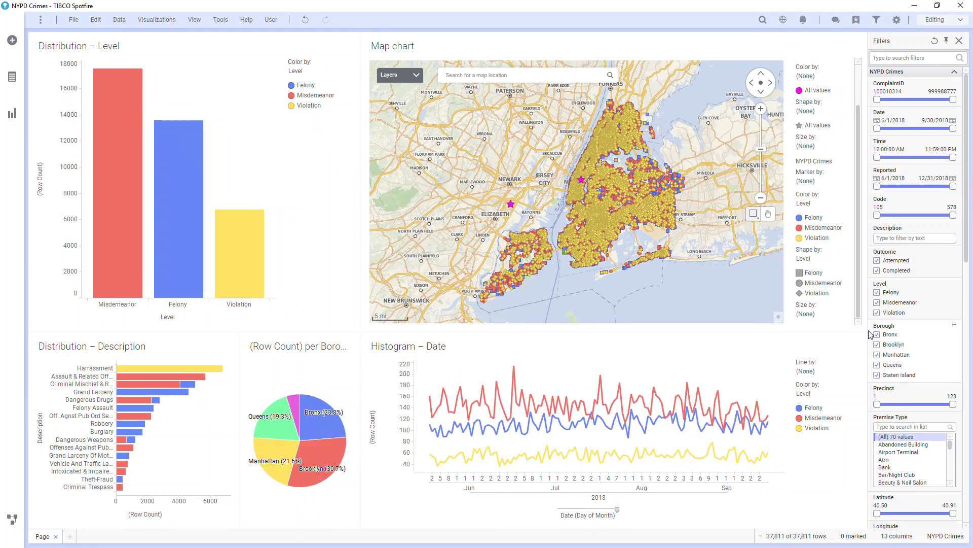
- Add a text area above the Distribution – Level chart and enter the text "NYC Crime Statistics"
left_click(13, 112)
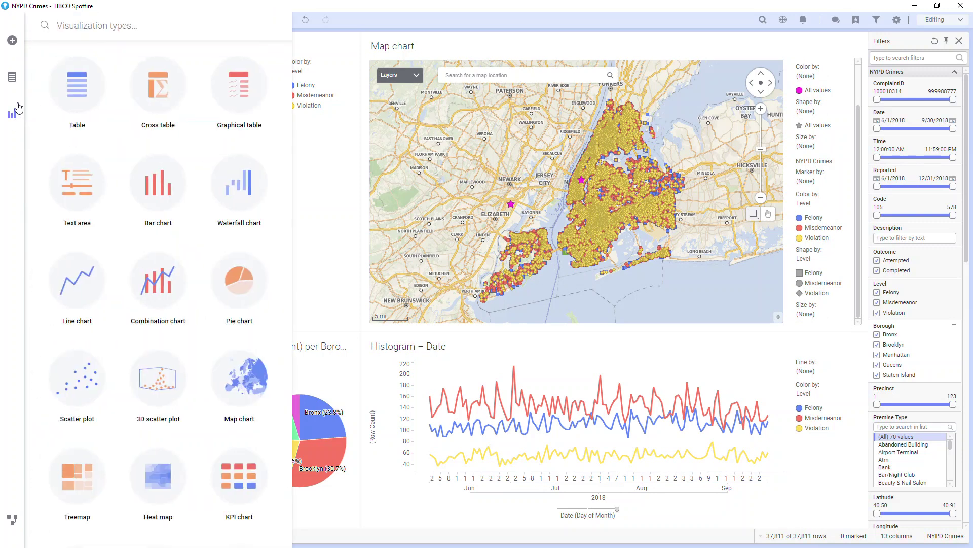
left_click_drag(77, 178, 251, 88)
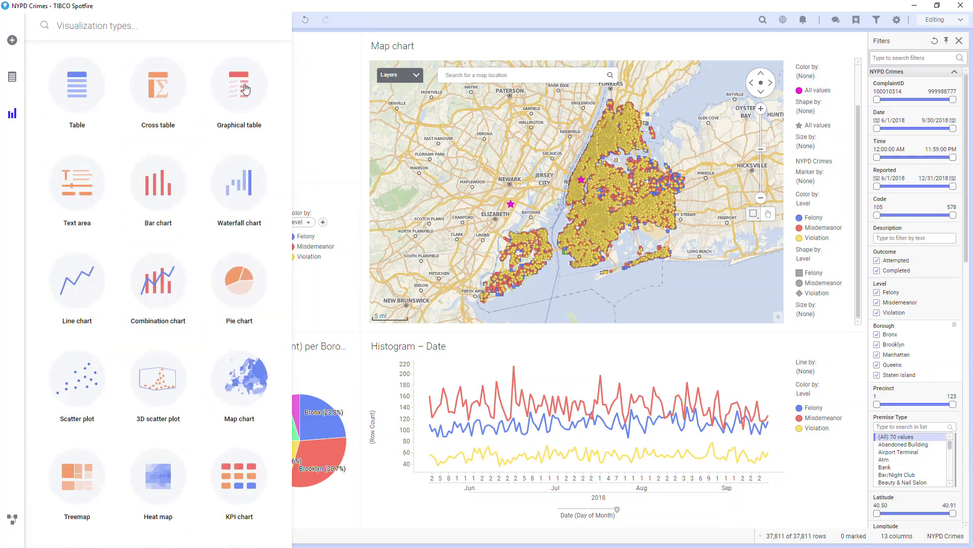
left_click_drag(238, 184, 236, 129)
right_click(234, 89)
left_click(249, 91)
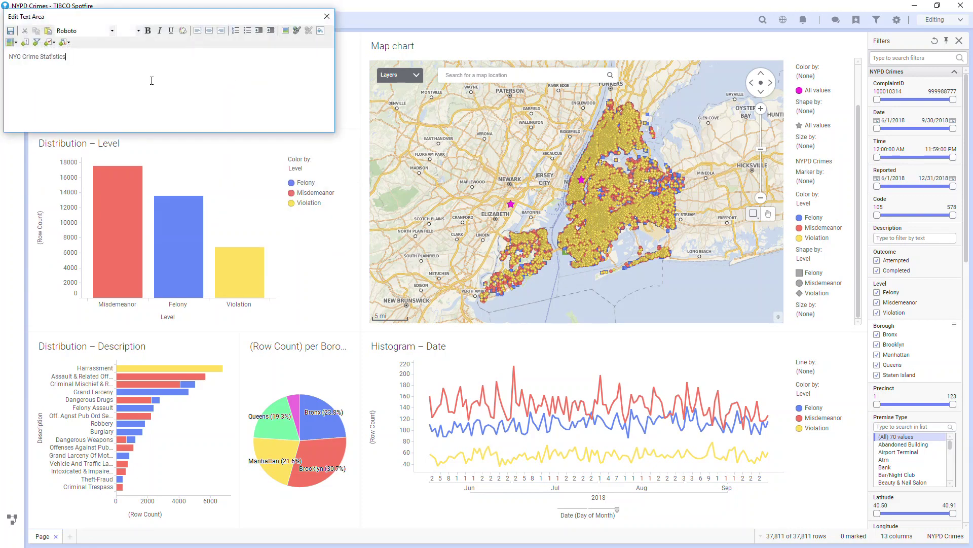
- Insert a button action control named Reset after the NYC Crime Statistics text in the text area
left_click(25, 43)
type("Res")
left_click(64, 100)
left_click(107, 108)
left_click(142, 204)
left_click(127, 173)
left_click(164, 205)
left_click(274, 325)
left_click_drag(85, 23, 121, 175)
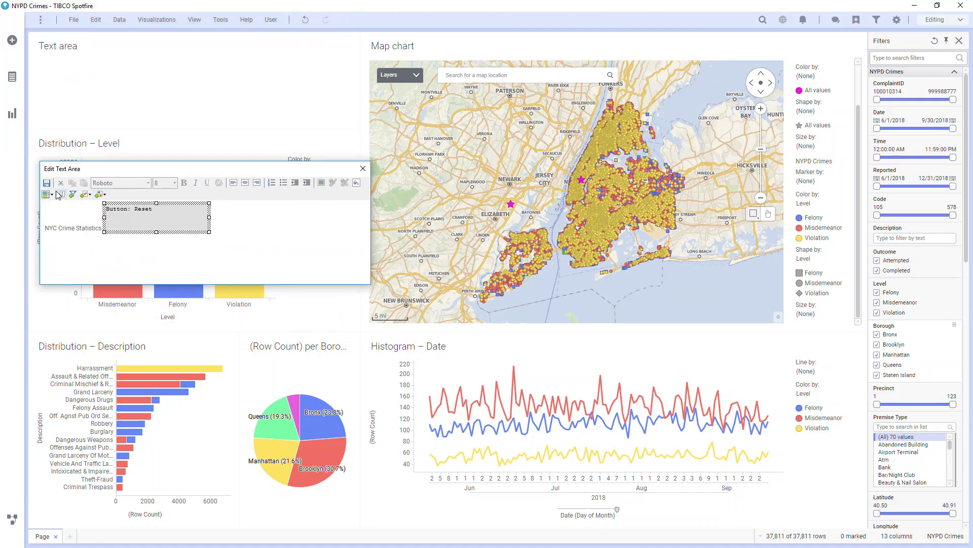
- Enlarge the font of the NYC Crime Statistics heading and save the text area
left_click_drag(46, 213, 101, 213)
left_click(175, 182)
left_click(162, 236)
left_click(47, 183)
- Insert the NYPD Crimes Date filter below the heading with the label "Date", and save the text area
left_click(189, 237)
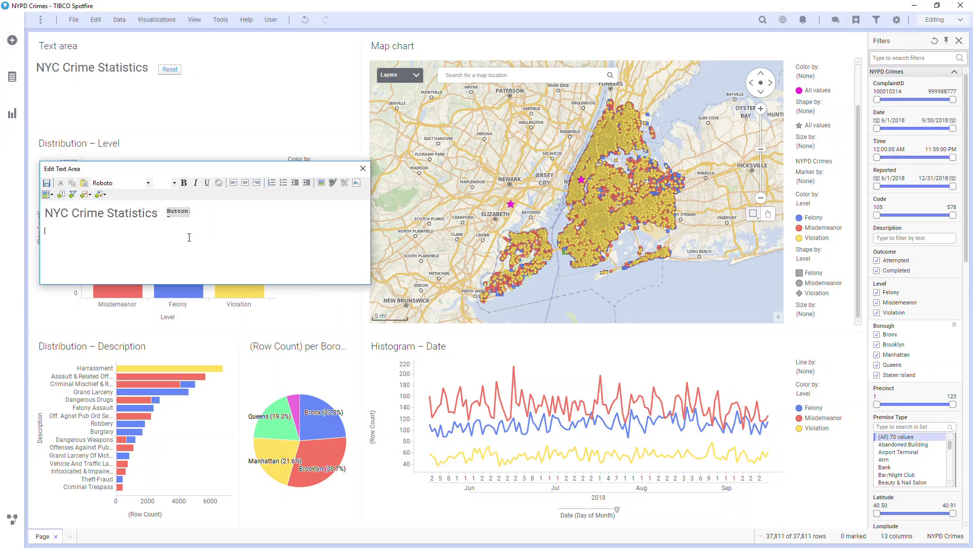
left_click(72, 194)
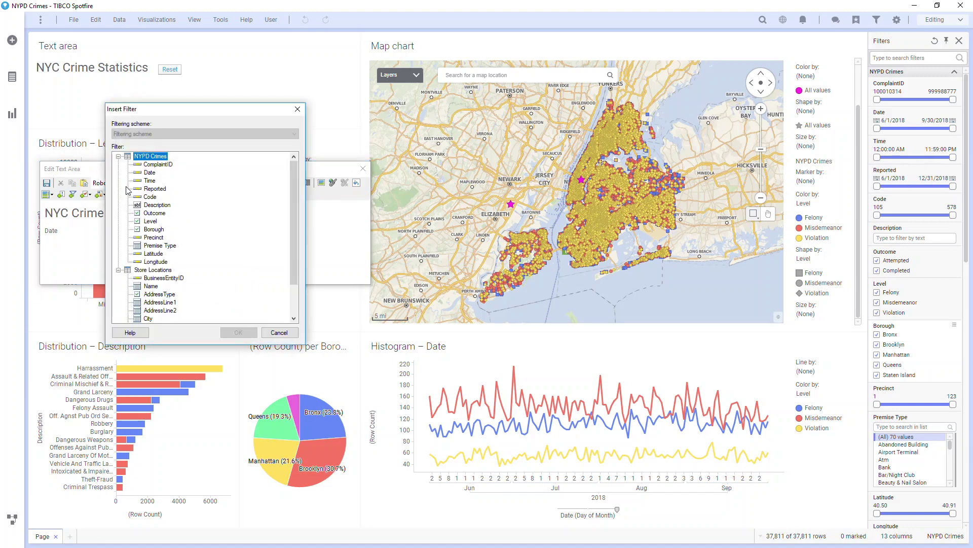
left_click(150, 172)
left_click(237, 333)
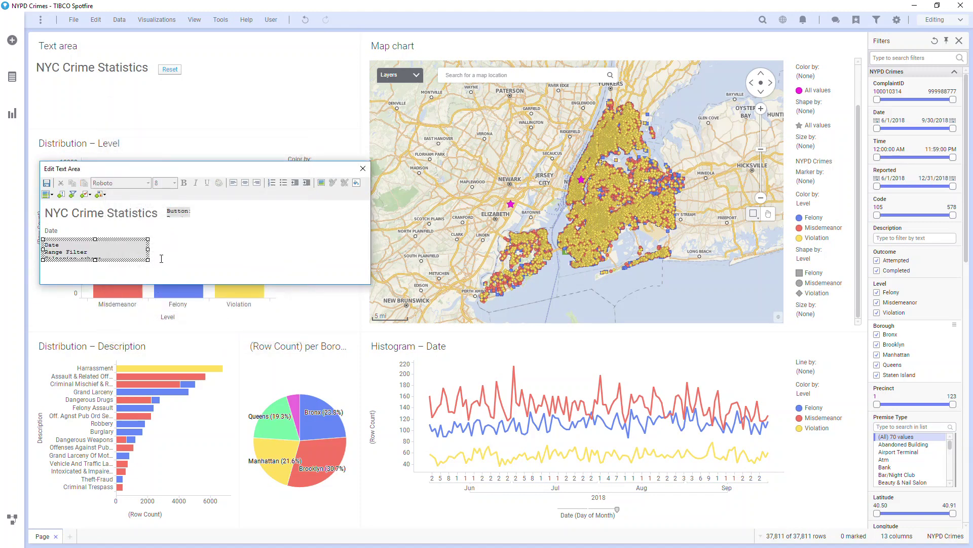
left_click(46, 183)
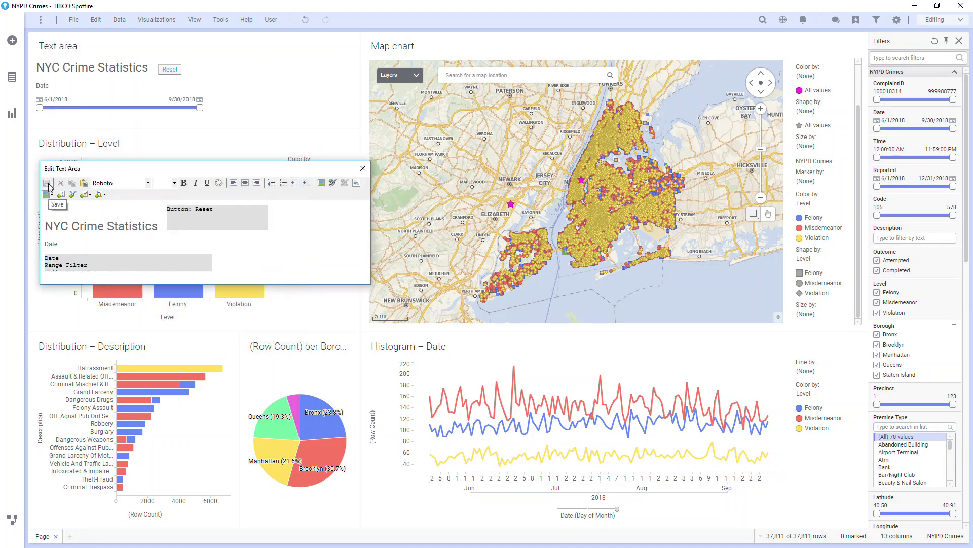
left_click(363, 168)
- Widen the map chart by narrowing the text area and Distribution – Level chart, and hide the filters and chart legends
left_click_drag(361, 101, 242, 101)
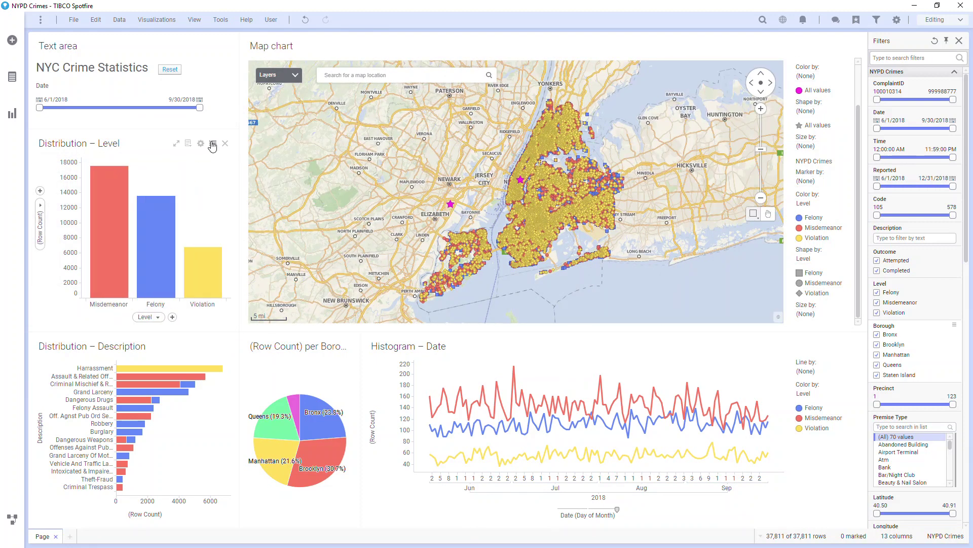
left_click(959, 41)
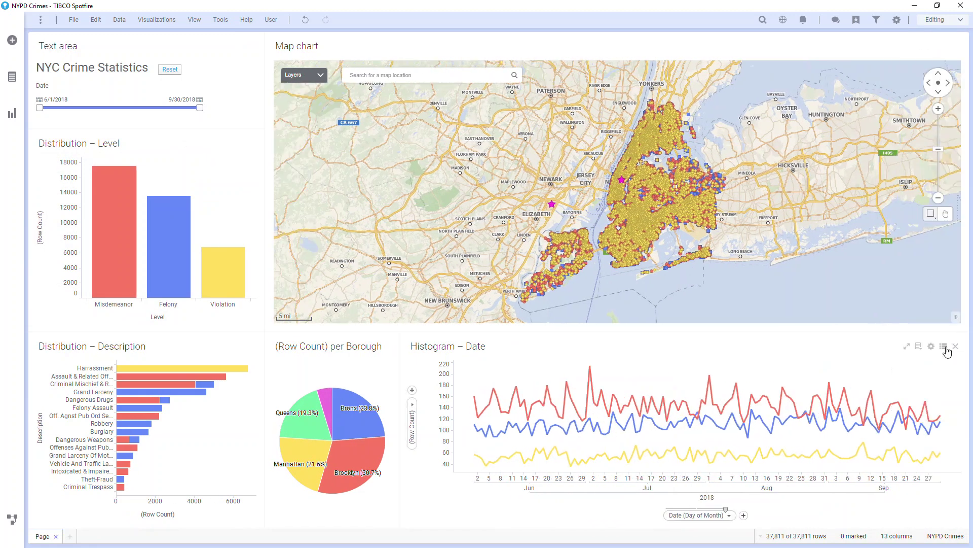
- Rename the pie chart "Crimes per Borough" and the date line chart "Crimes over Time"
double_click(311, 351)
type("Crimes per P")
double_click(418, 350)
type("Crimes over Time")
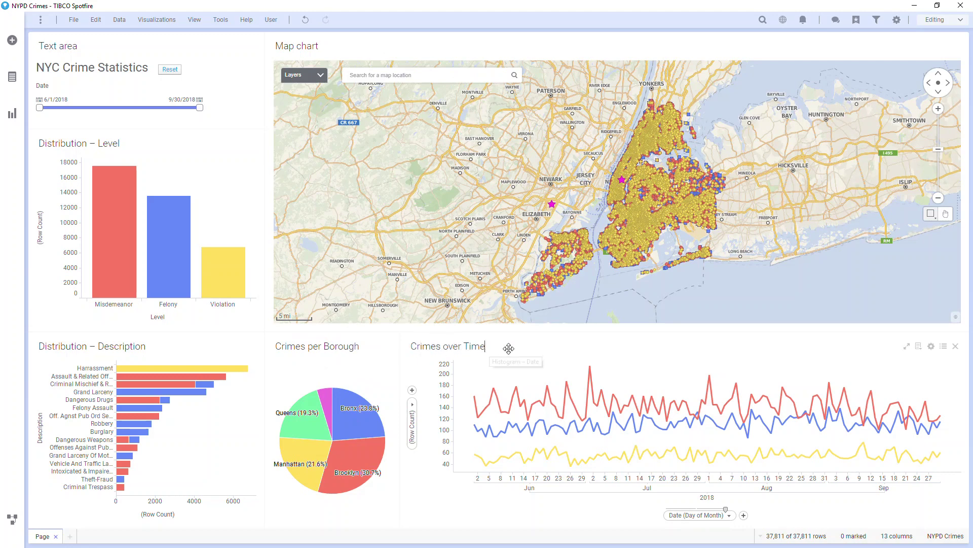
key("Return")
- Turn off the title bar of the map chart in its properties
right_click(473, 436)
left_click(503, 476)
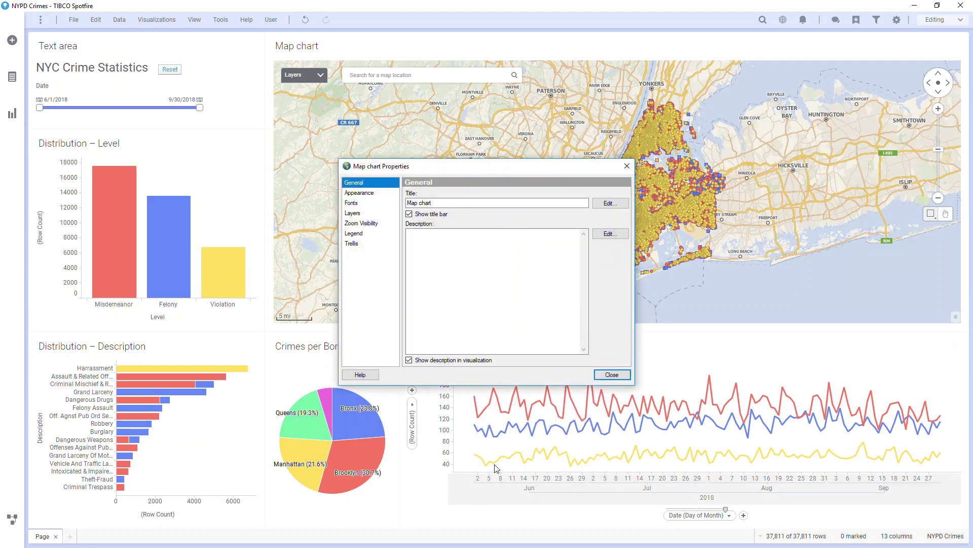
left_click(436, 215)
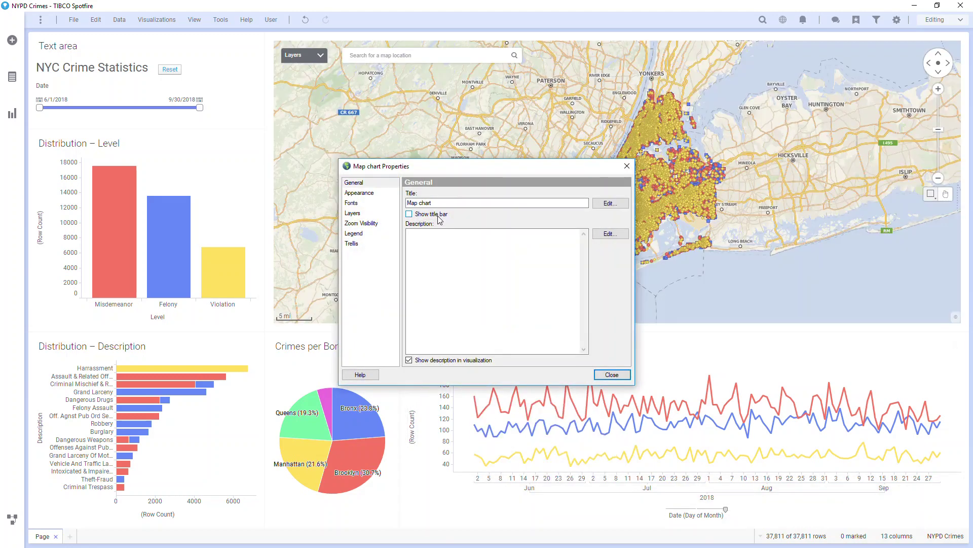
left_click(612, 376)
- Turn off the title bar of the text area containing the NYC Crime Statistics heading
right_click(224, 87)
left_click(253, 224)
left_click(408, 213)
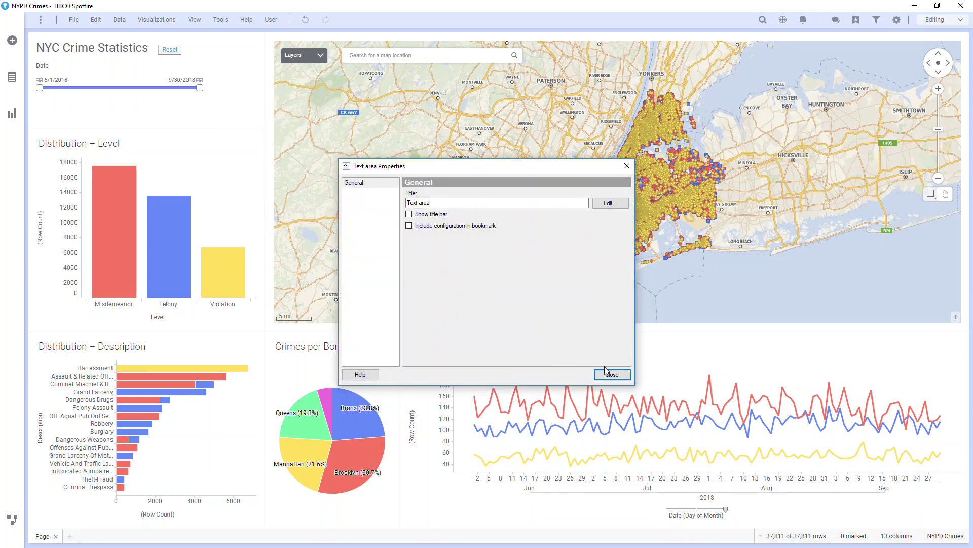
left_click(612, 374)
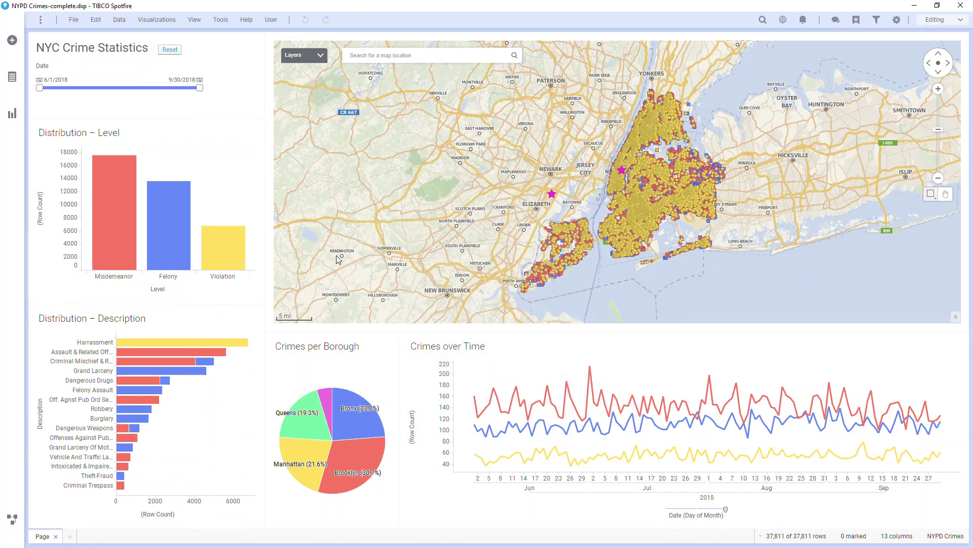
- Rename the dashboard page "NYC Crime" and add a new page to the analysis
double_click(38, 539)
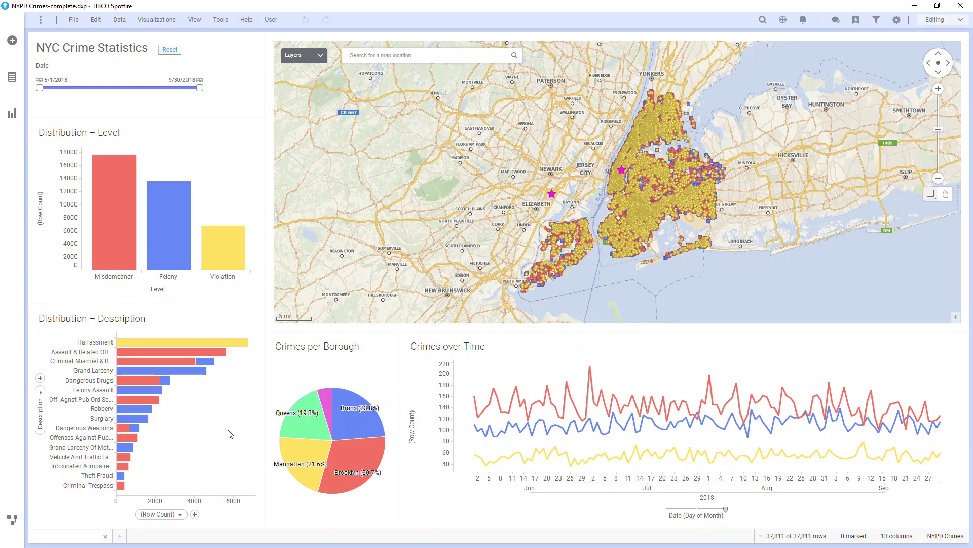
key("Return")
left_click(92, 536)
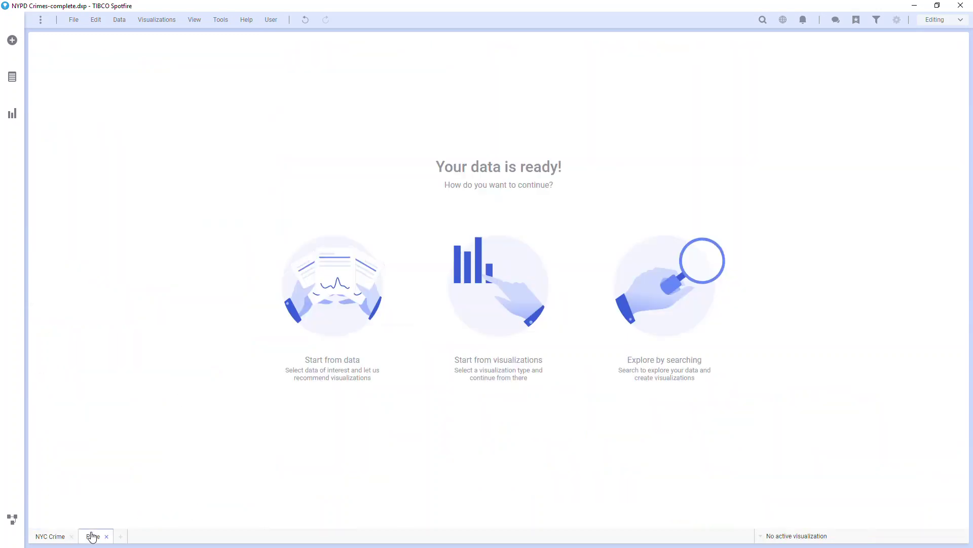